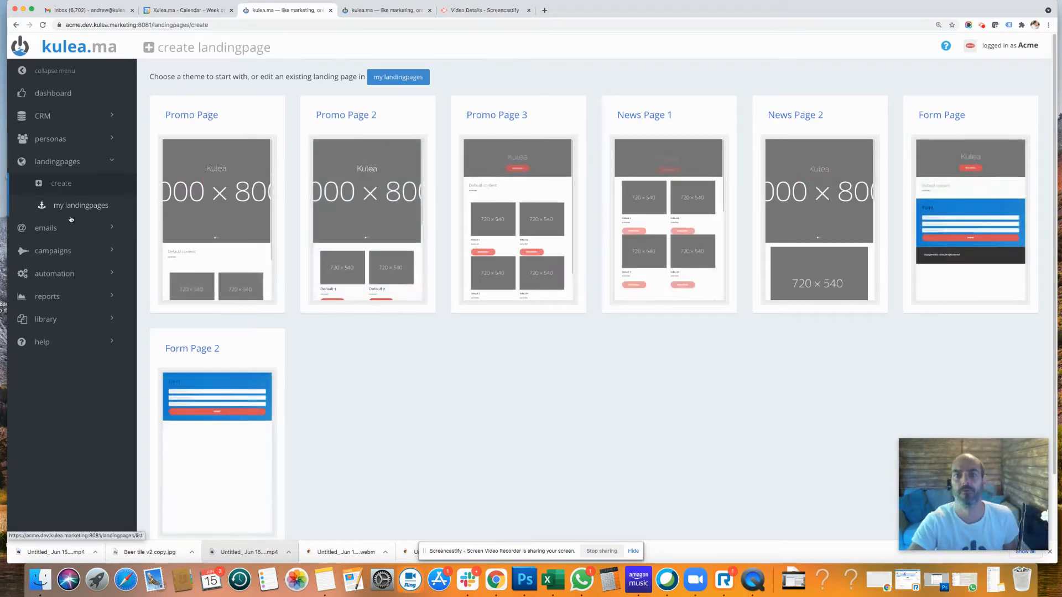
- Create a landing page from the Promo Page 3 theme and look over its sections
{"action": "left_click", "coordinate": [528, 202]}
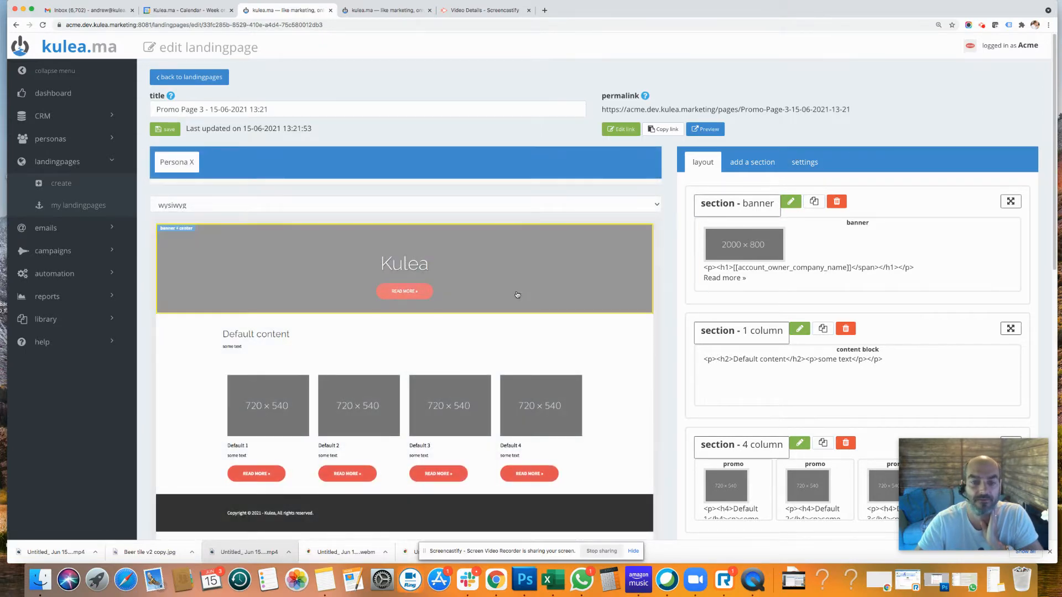
{"action": "scroll", "coordinate": [510, 287], "scroll_direction": "down", "scroll_amount": 5}
{"action": "scroll", "coordinate": [526, 268], "scroll_direction": "up", "scroll_amount": 4}
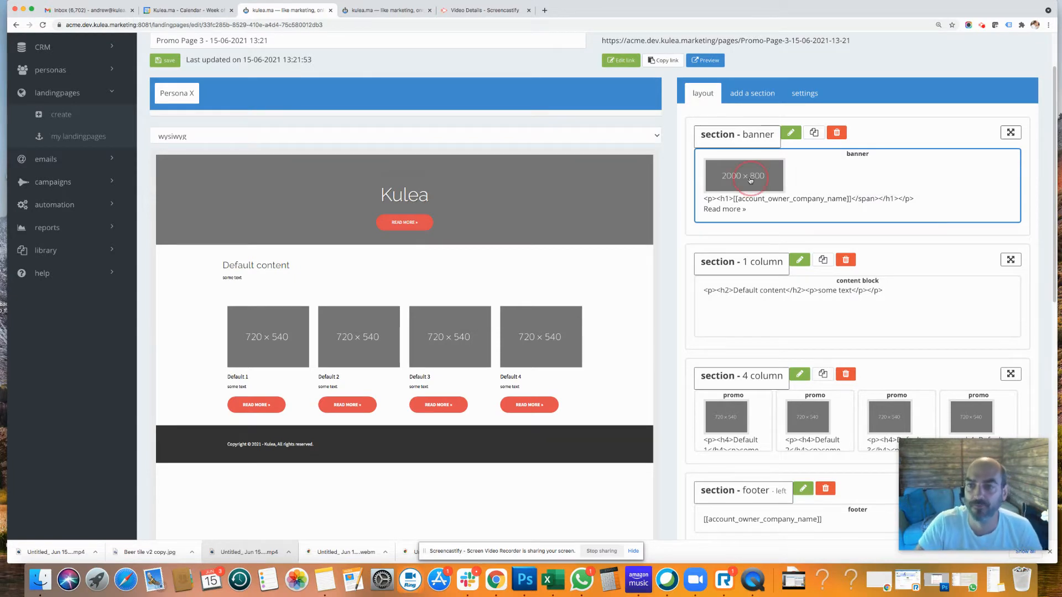
- Replace the placeholder image in the banner section with banner.png from the image library
{"action": "left_click", "coordinate": [837, 168]}
{"action": "left_click", "coordinate": [736, 276]}
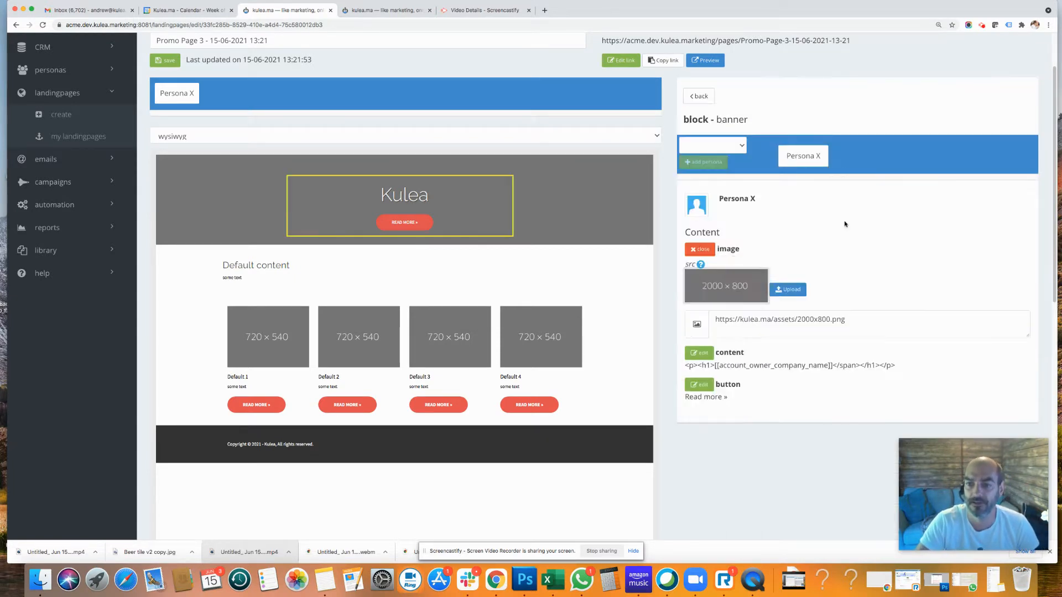
{"action": "left_click", "coordinate": [785, 295]}
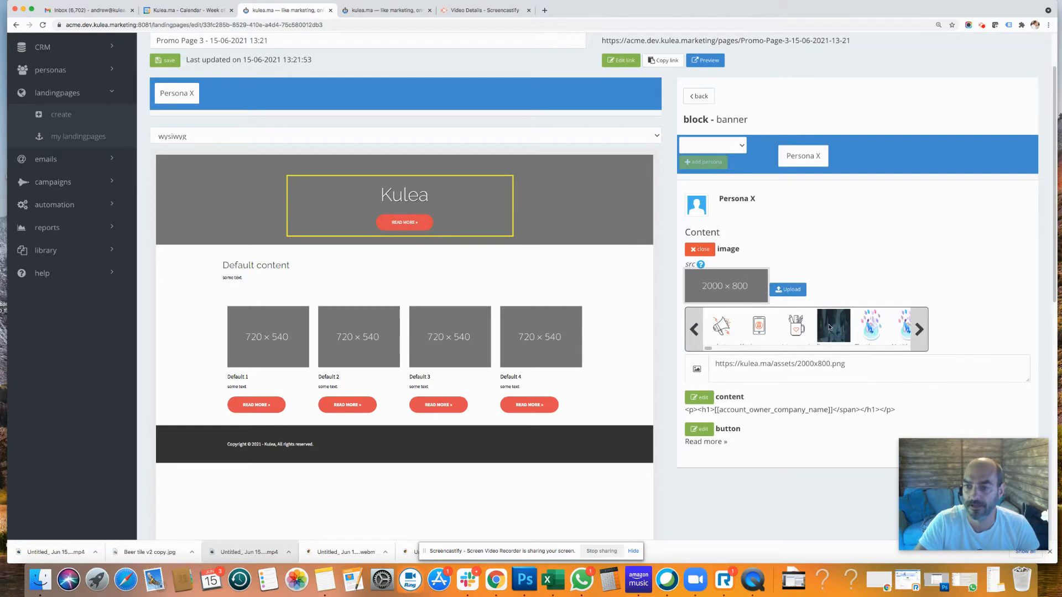
{"action": "left_click", "coordinate": [829, 327]}
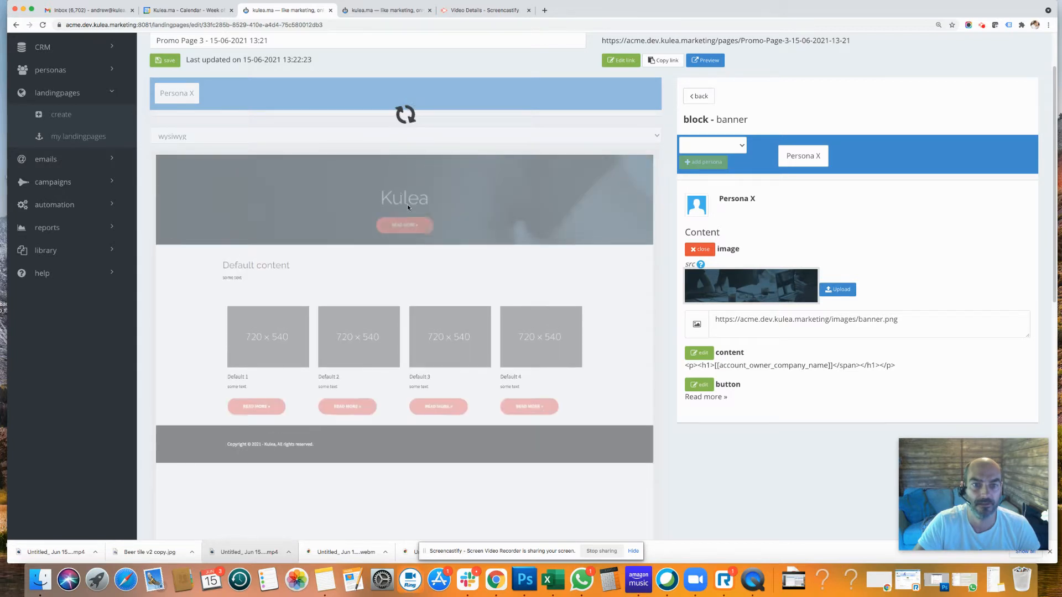
- Open the banner's content text, preview the landing page at different window sizes, and return to the editor
{"action": "left_click", "coordinate": [404, 197]}
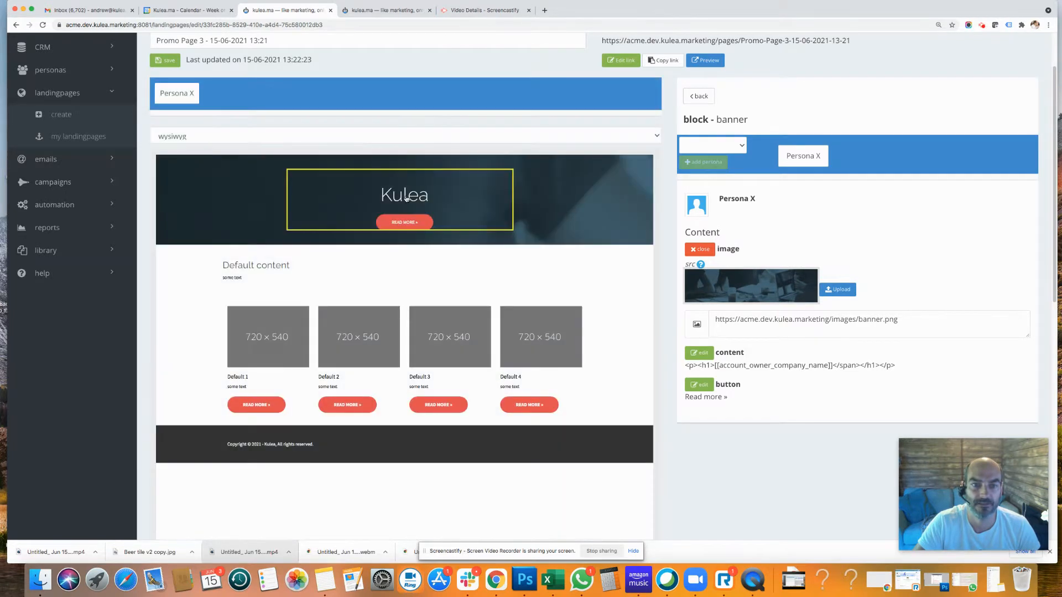
{"action": "left_click", "coordinate": [699, 353]}
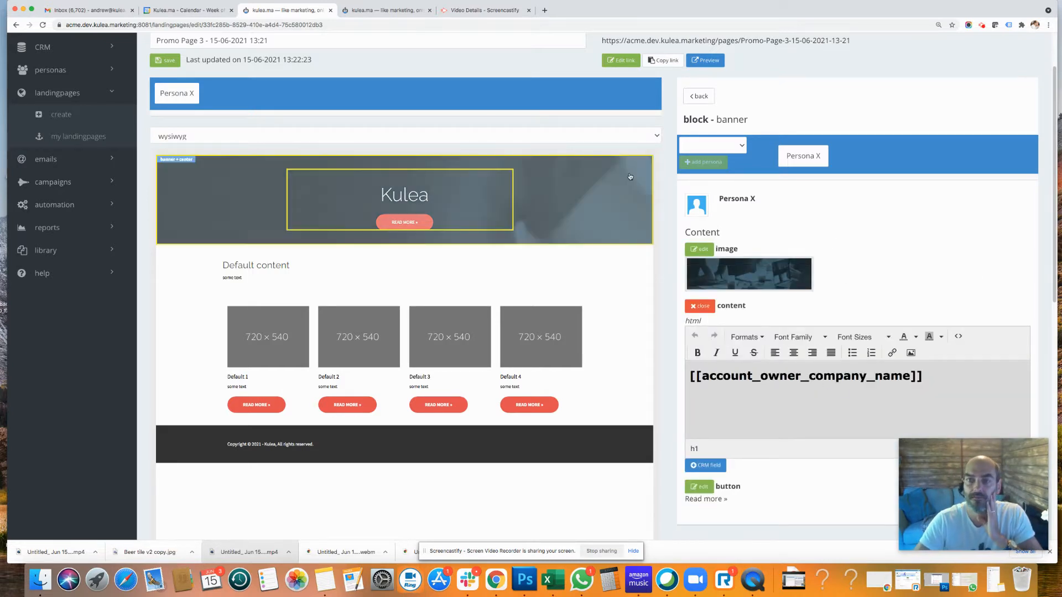
{"action": "left_click", "coordinate": [713, 61]}
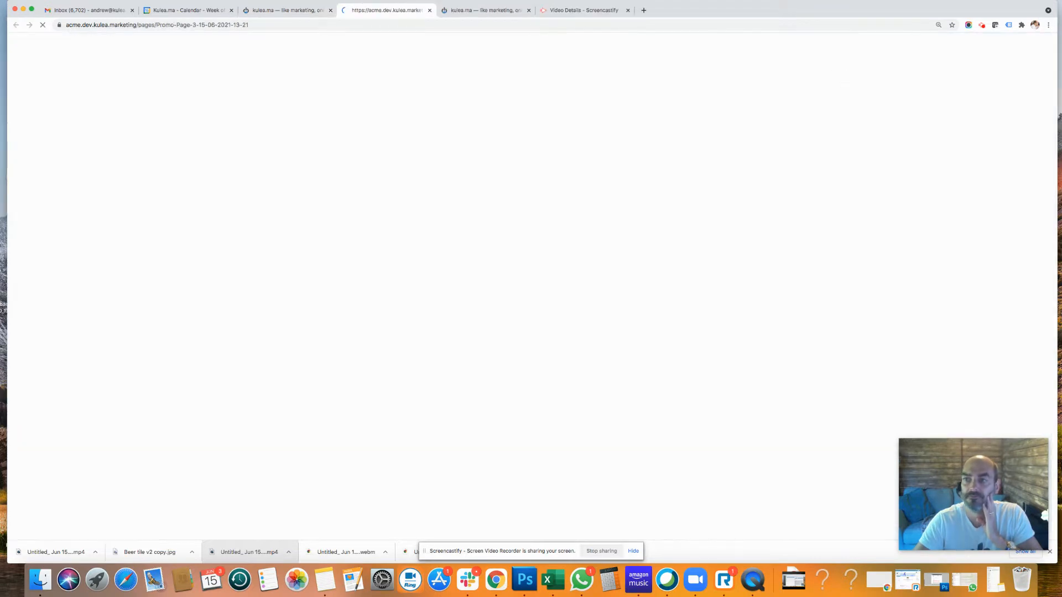
{"action": "left_click_drag", "start_coordinate": [1002, 117], "coordinate": [1056, 185]}
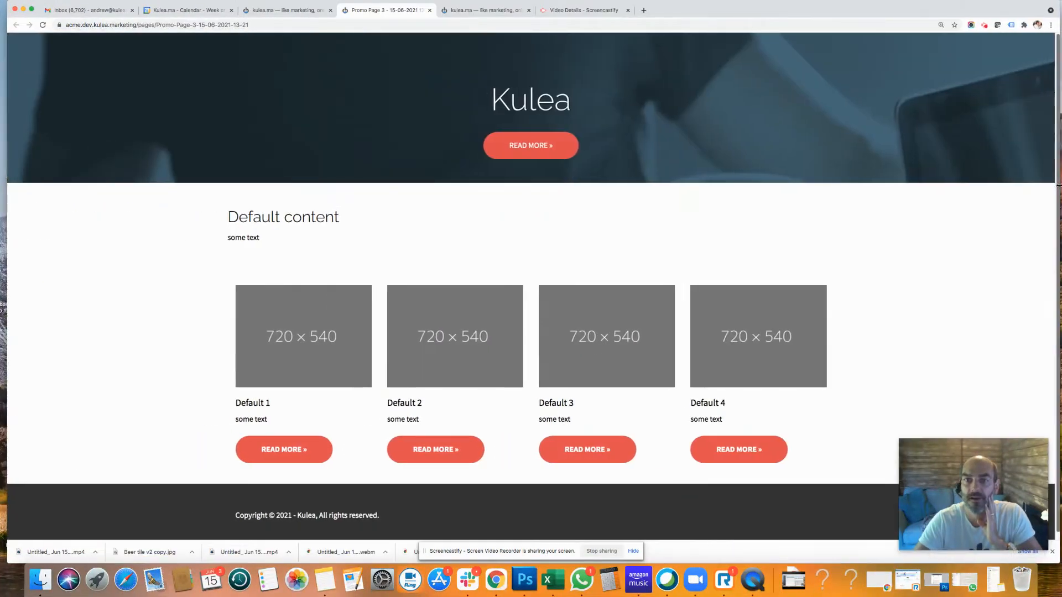
{"action": "left_click", "coordinate": [303, 11]}
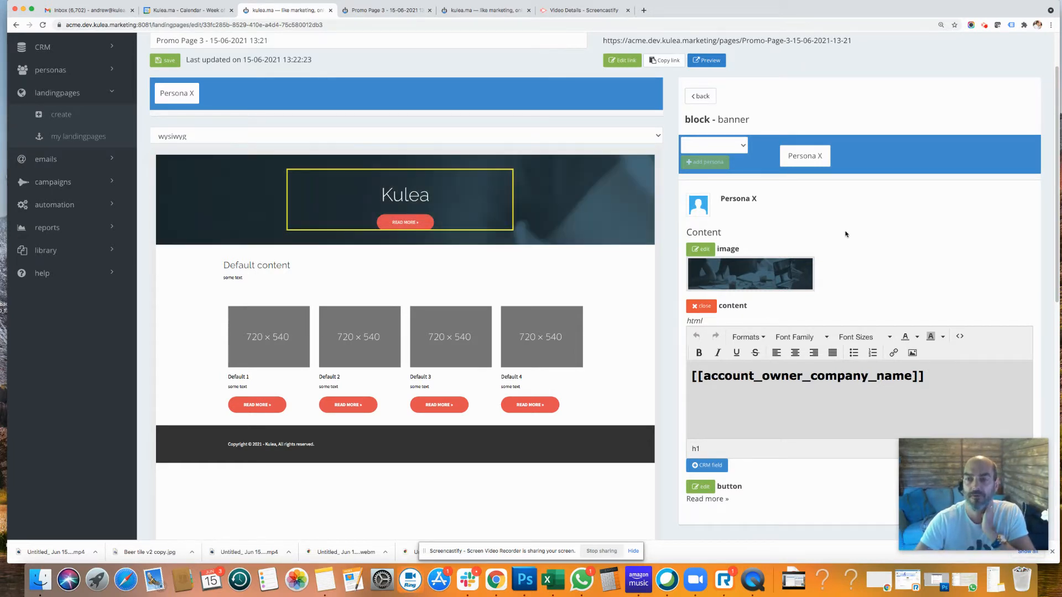
- Add an image section to the page and set its picture to banner.png from the image library
{"action": "left_click", "coordinate": [700, 96]}
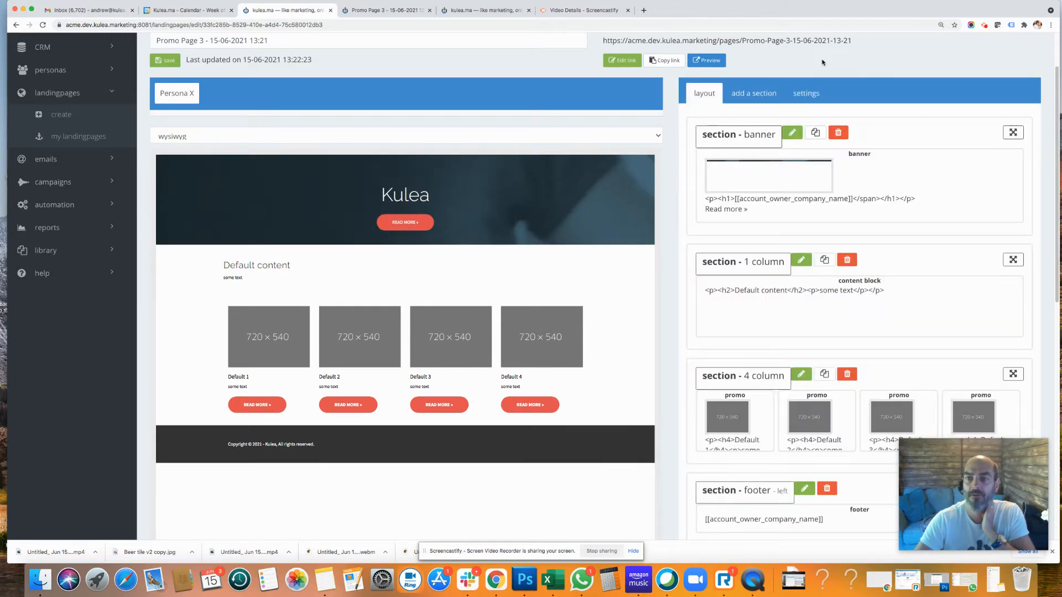
{"action": "left_click", "coordinate": [741, 97]}
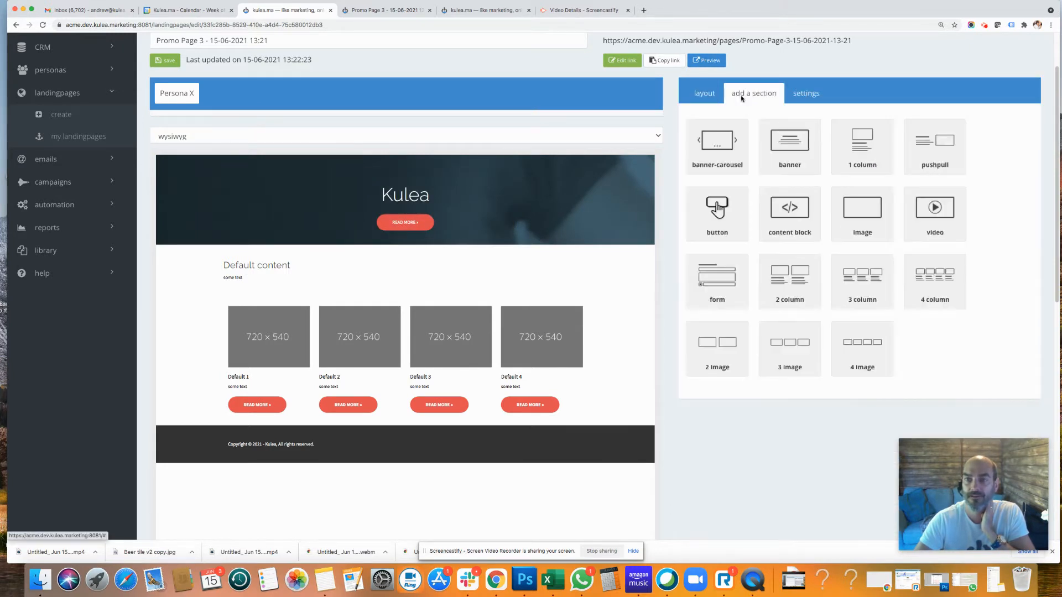
{"action": "left_click", "coordinate": [857, 206]}
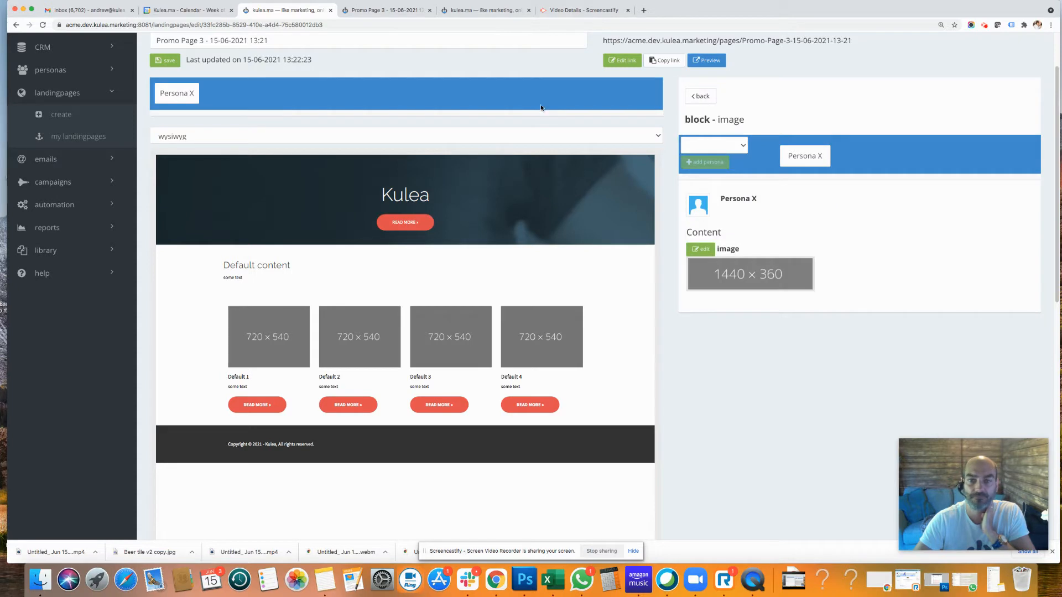
{"action": "left_click", "coordinate": [720, 283]}
{"action": "left_click", "coordinate": [760, 296]}
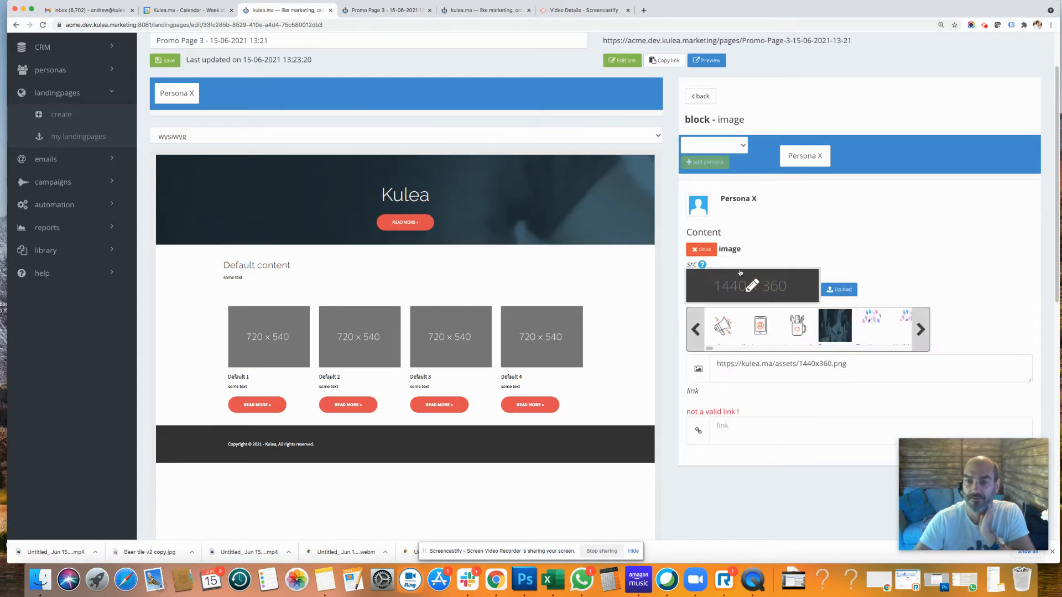
{"action": "left_click", "coordinate": [824, 329]}
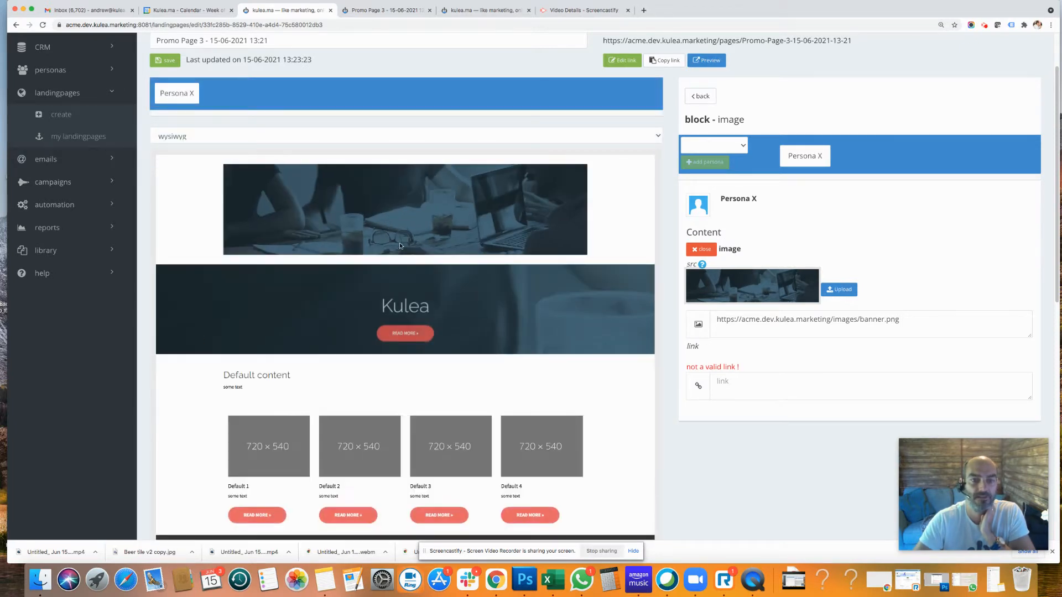
- Preview the page at phone width and at a wider window size to compare both images, and return to the editor
{"action": "scroll", "coordinate": [399, 242], "scroll_direction": "up", "scroll_amount": 2}
{"action": "left_click", "coordinate": [718, 130]}
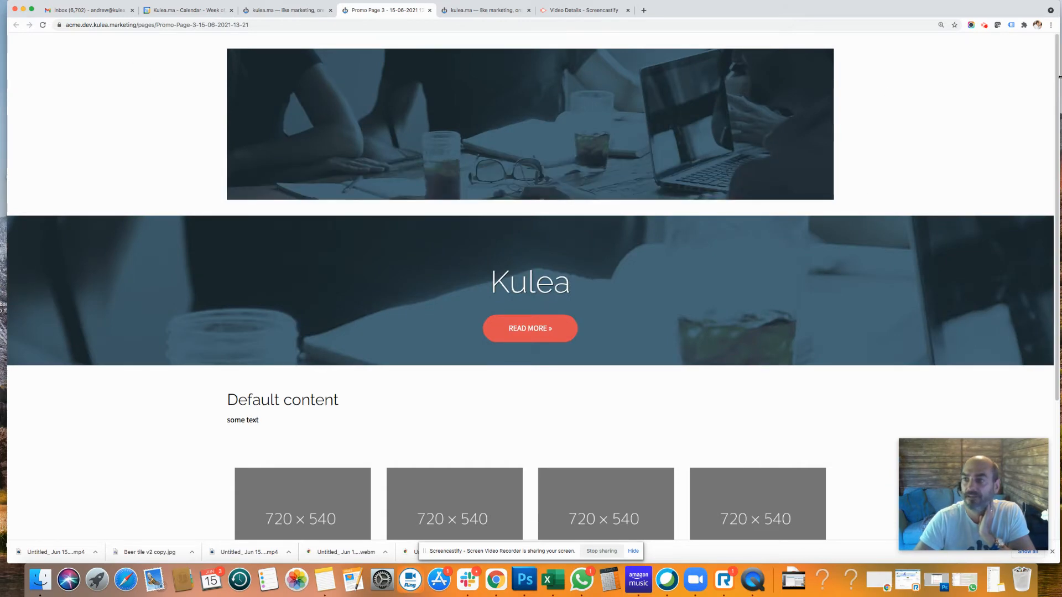
{"action": "left_click_drag", "start_coordinate": [1032, 79], "coordinate": [71, 132]}
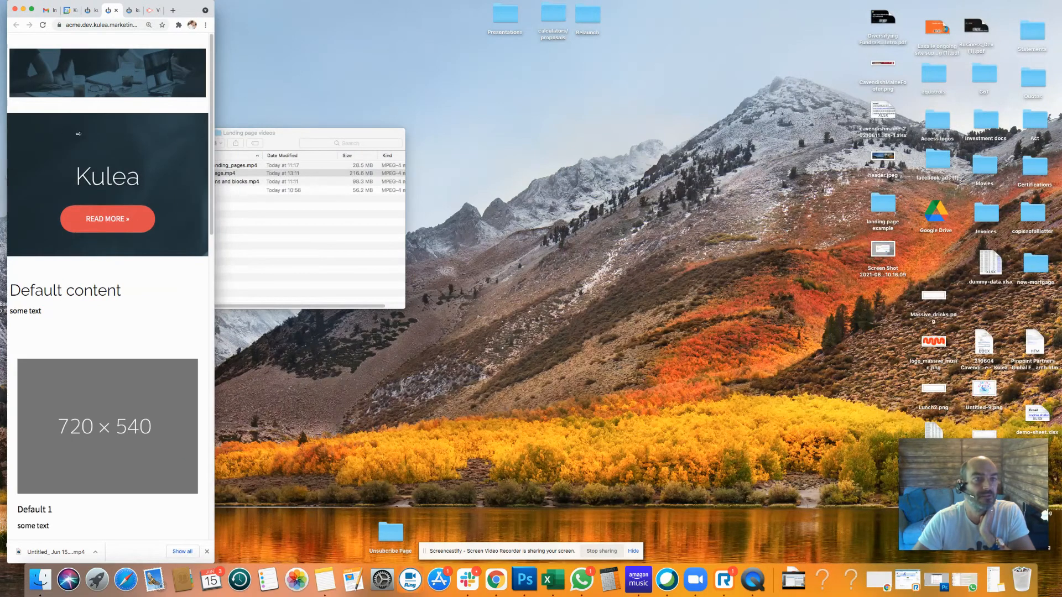
{"action": "left_click_drag", "start_coordinate": [179, 140], "coordinate": [954, 147]}
{"action": "left_click", "coordinate": [285, 10]}
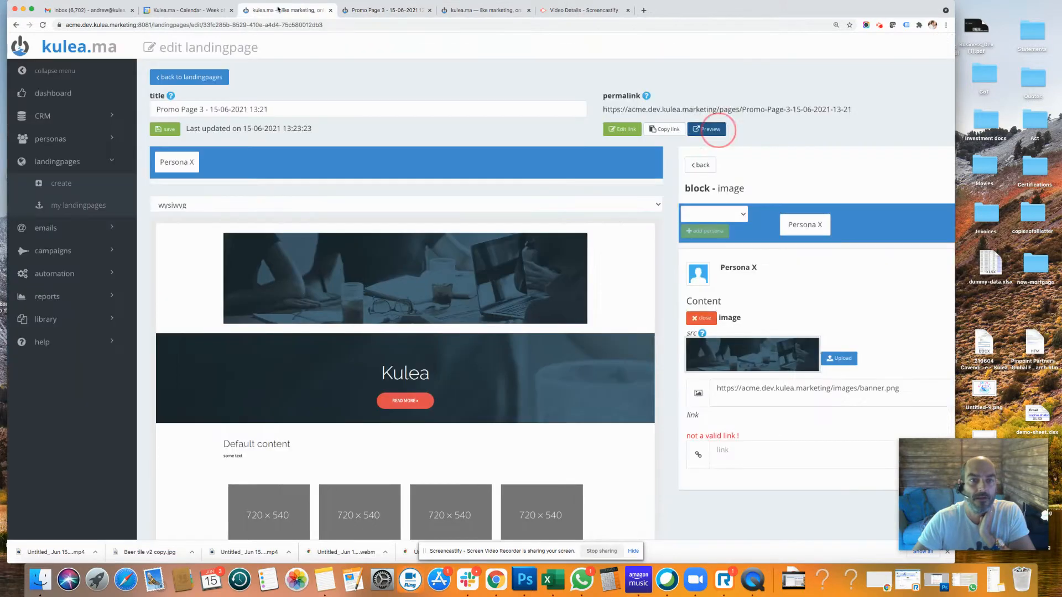
- Add a banner-carousel section to the landing page
{"action": "left_click", "coordinate": [637, 165]}
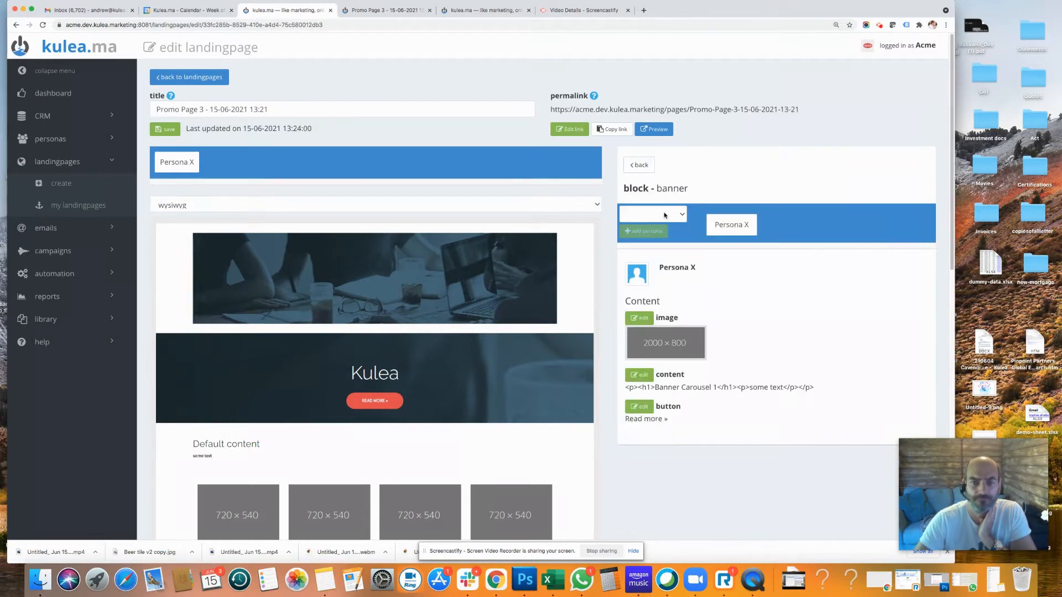
{"action": "left_click", "coordinate": [666, 221]}
{"action": "scroll", "coordinate": [824, 261], "scroll_direction": "down", "scroll_amount": 3}
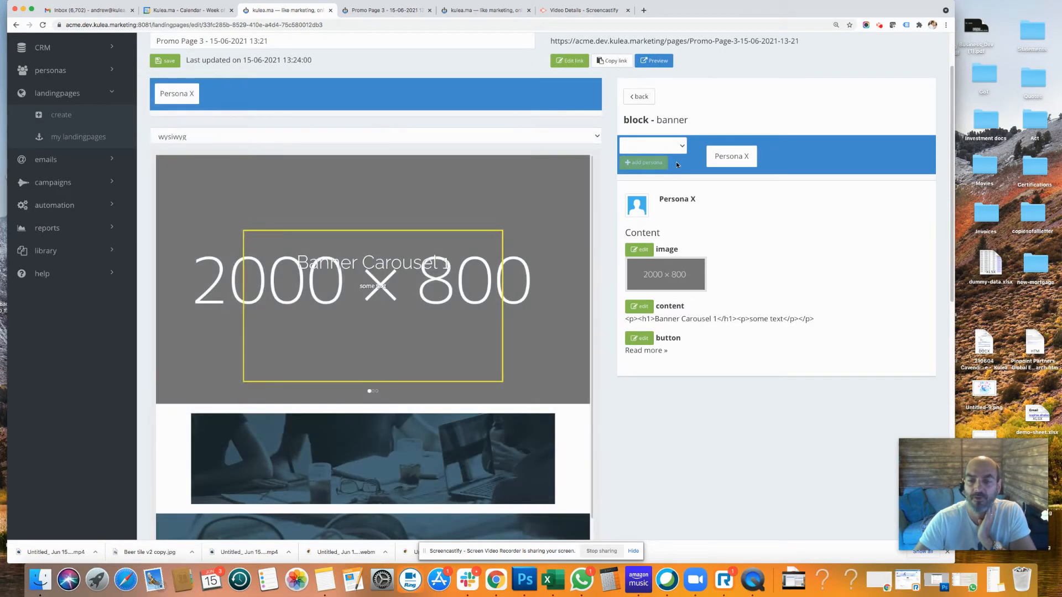
- Set the image of the Banner Carousel 1 block to the dark banner picture from the library
{"action": "left_click", "coordinate": [667, 279]}
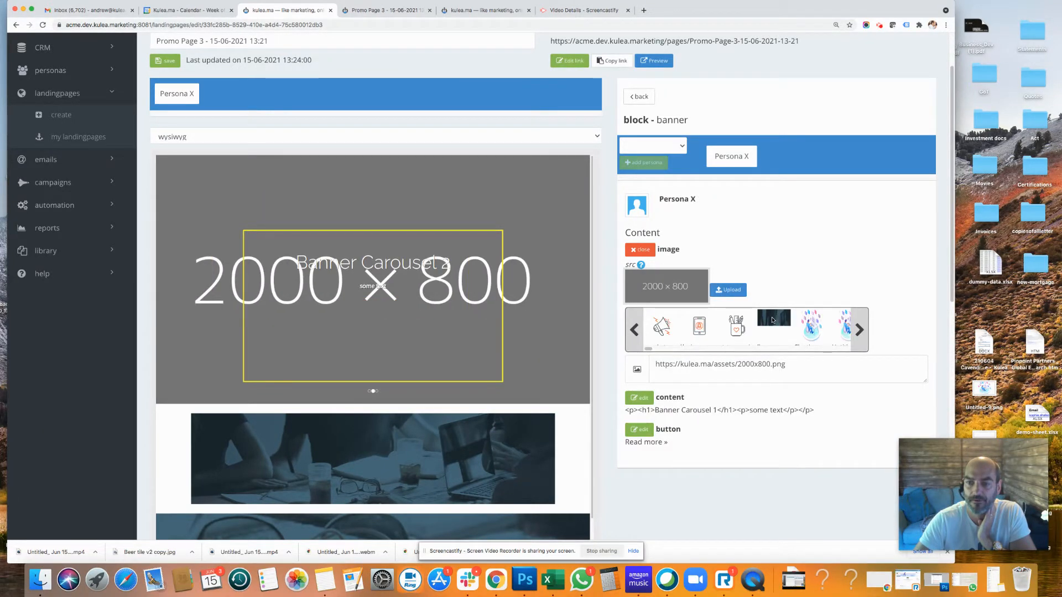
{"action": "left_click", "coordinate": [772, 320]}
{"action": "left_click", "coordinate": [648, 250]}
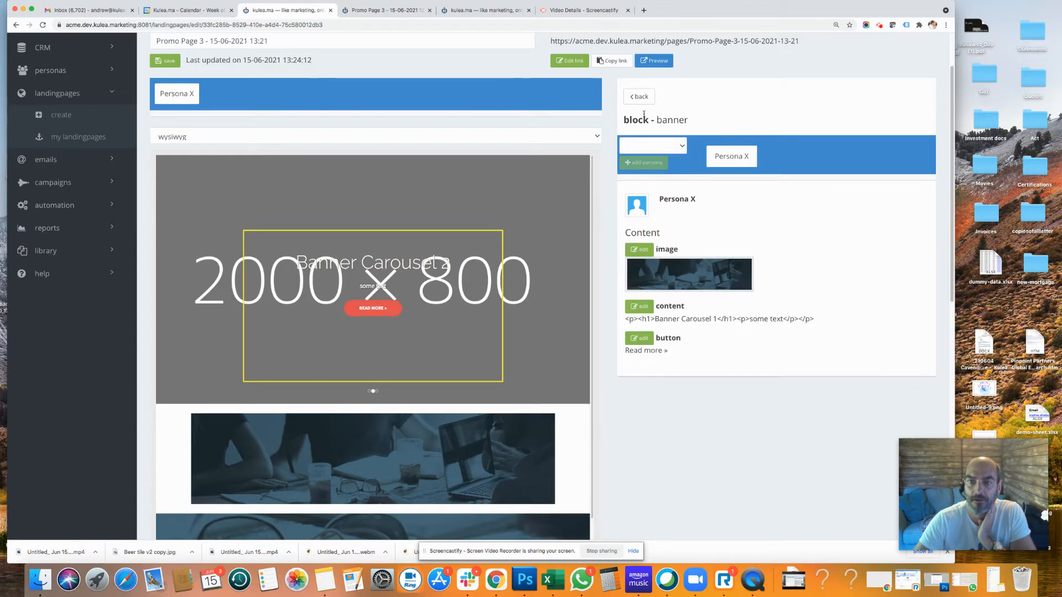
{"action": "left_click", "coordinate": [640, 96]}
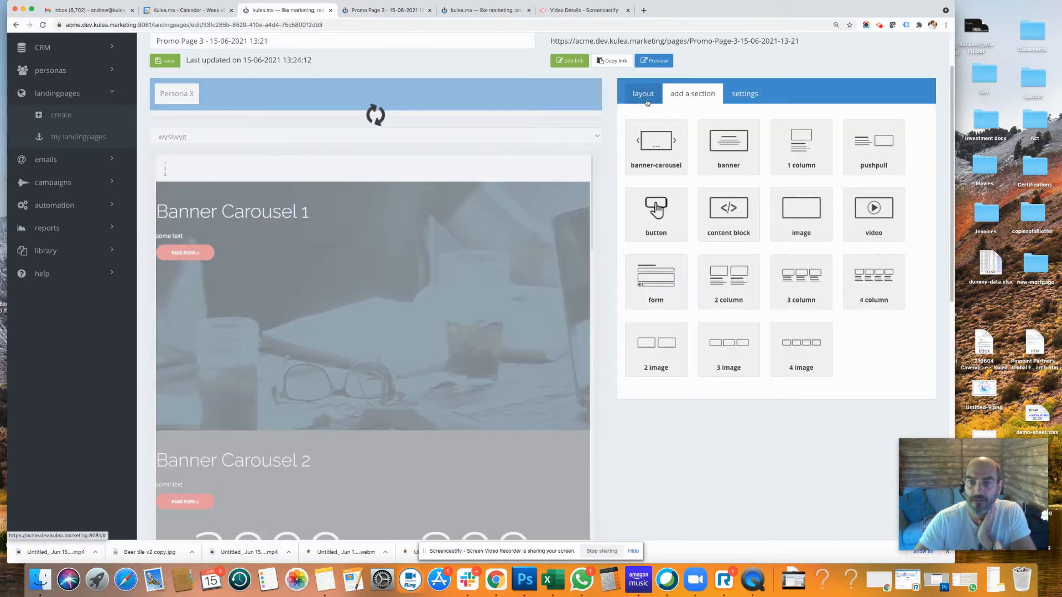
- Set the image of the Banner Carousel 2 block to animated banner.gif from the library
{"action": "left_click", "coordinate": [641, 95]}
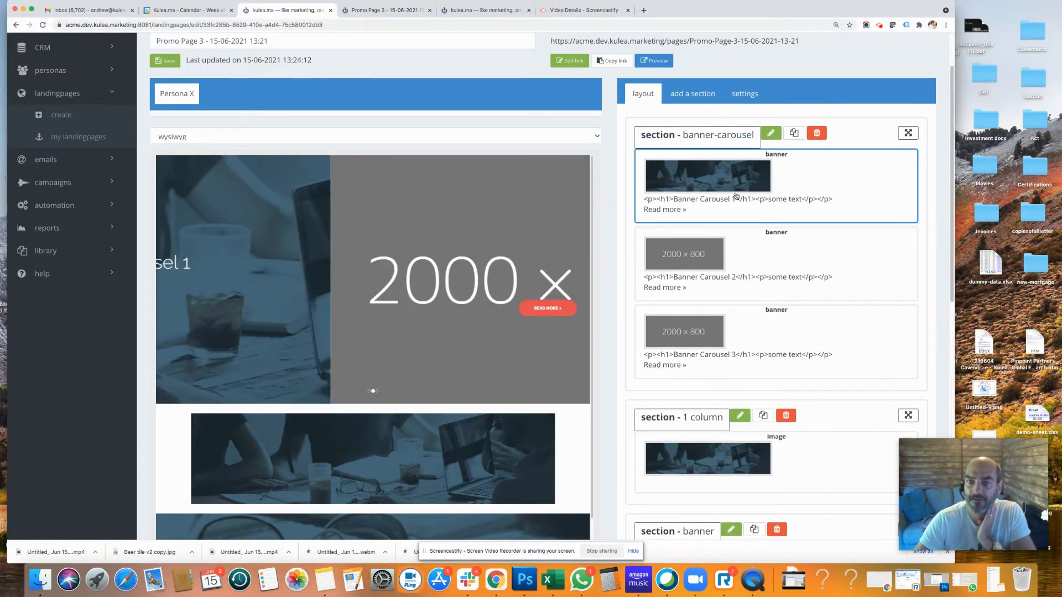
{"action": "left_click", "coordinate": [740, 260]}
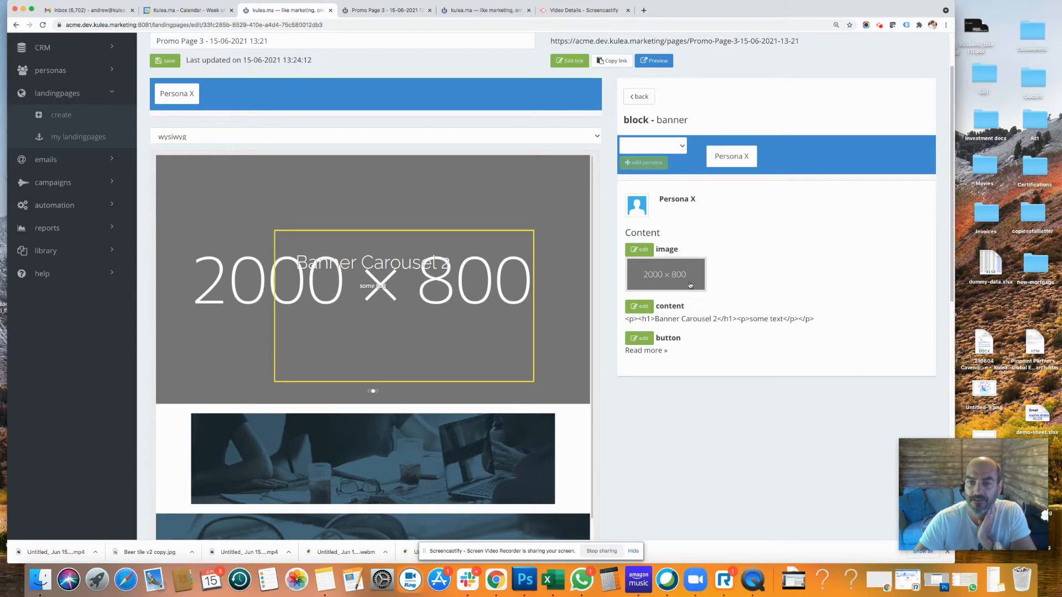
{"action": "left_click", "coordinate": [691, 283]}
{"action": "left_click", "coordinate": [671, 288]}
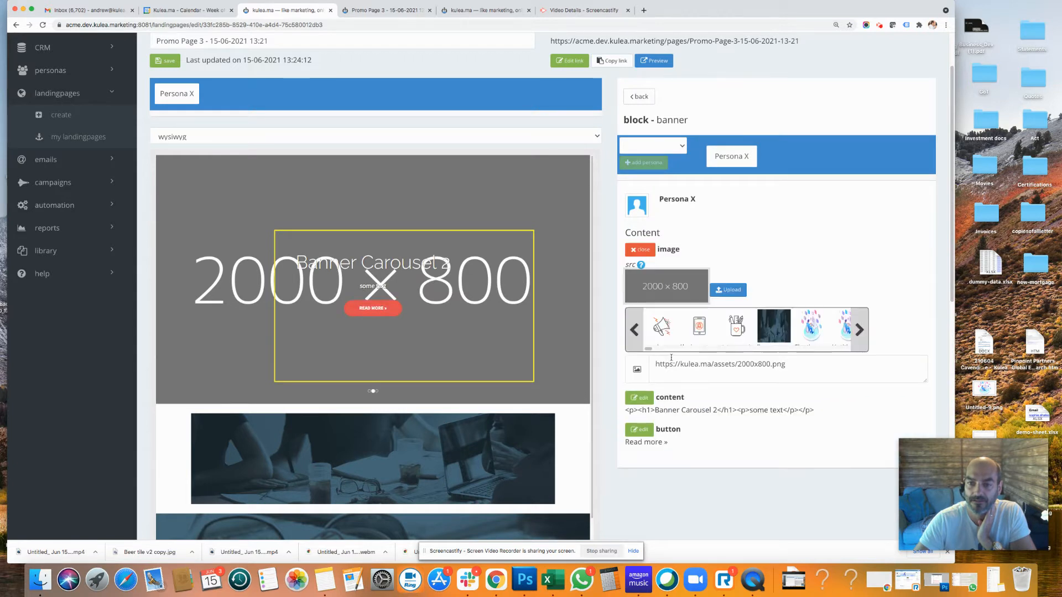
{"action": "scroll", "coordinate": [649, 350], "scroll_direction": "right", "scroll_amount": 5}
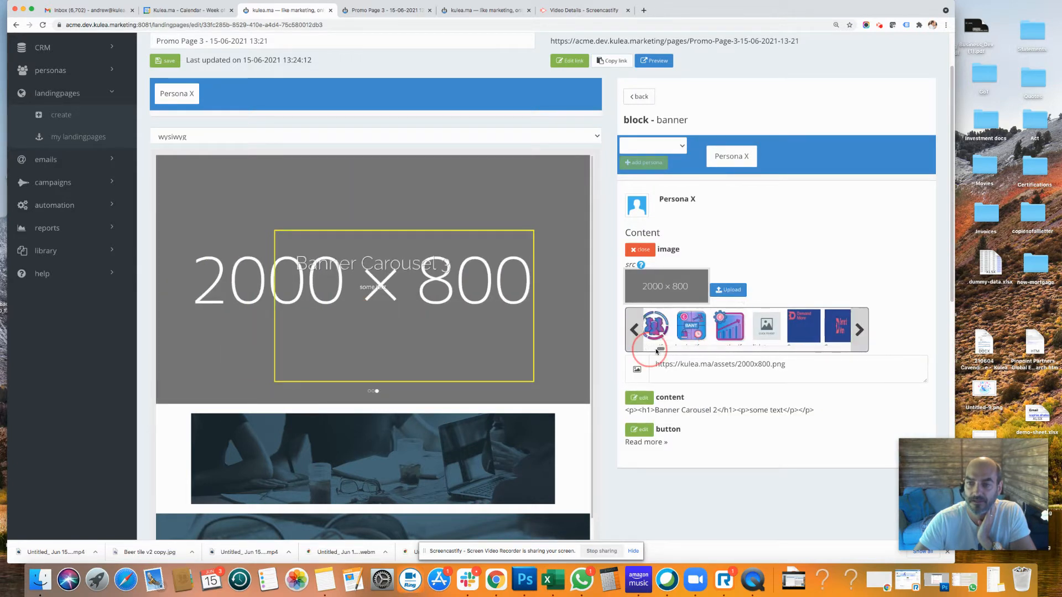
{"action": "left_click", "coordinate": [772, 326]}
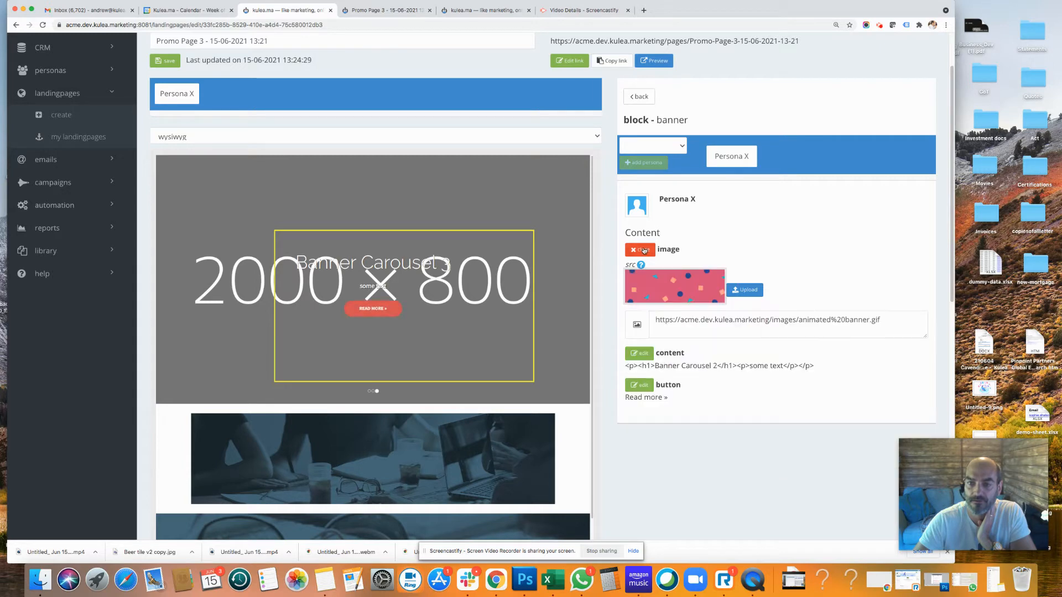
{"action": "left_click", "coordinate": [644, 251]}
{"action": "left_click", "coordinate": [648, 105]}
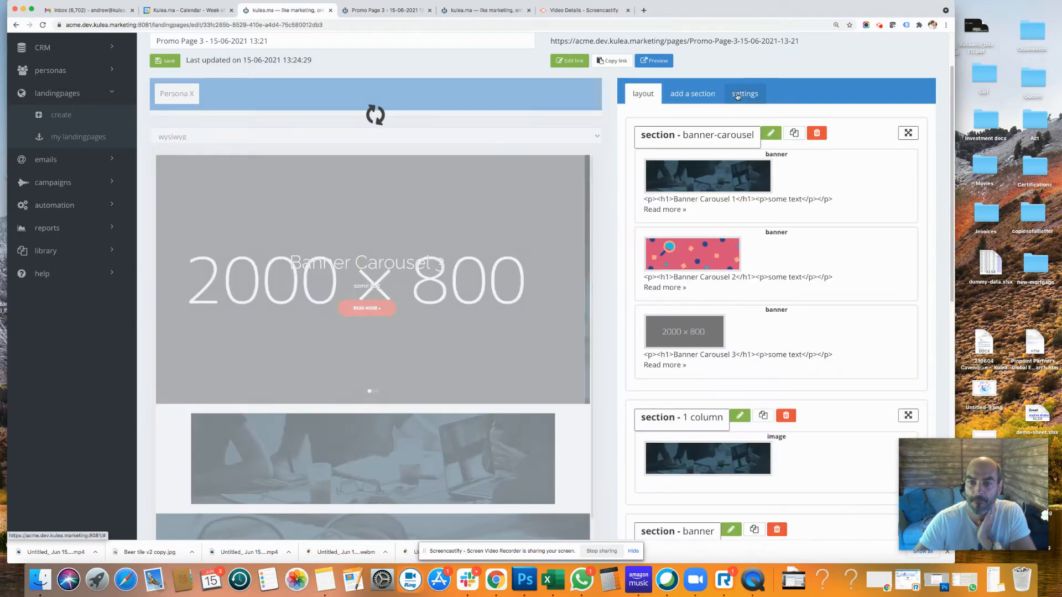
- Set the image of the Banner Carousel 3 block to the pink animated banner from the library
{"action": "left_click", "coordinate": [711, 340]}
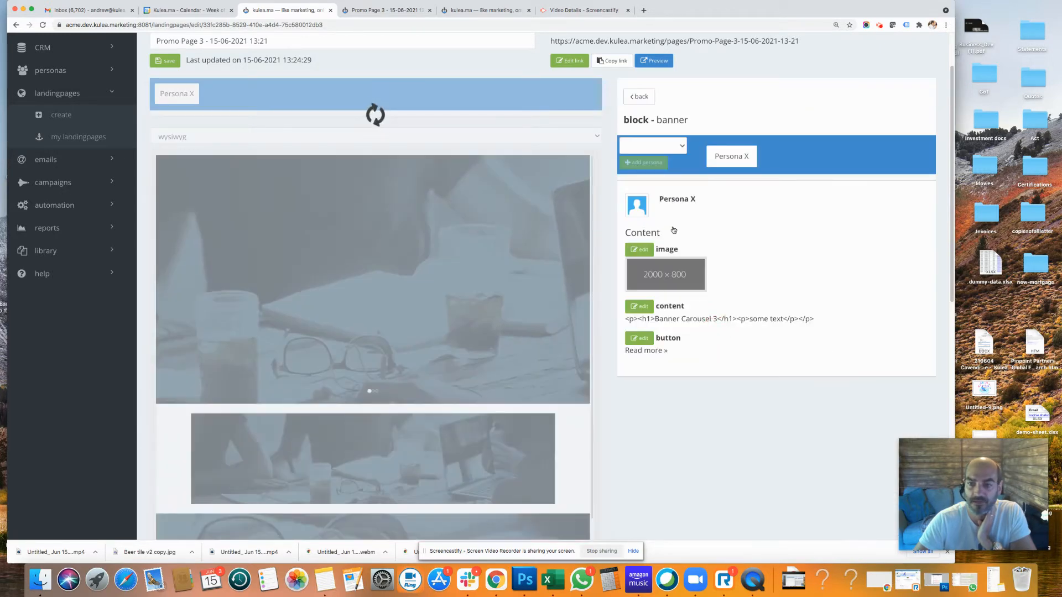
{"action": "left_click", "coordinate": [669, 285]}
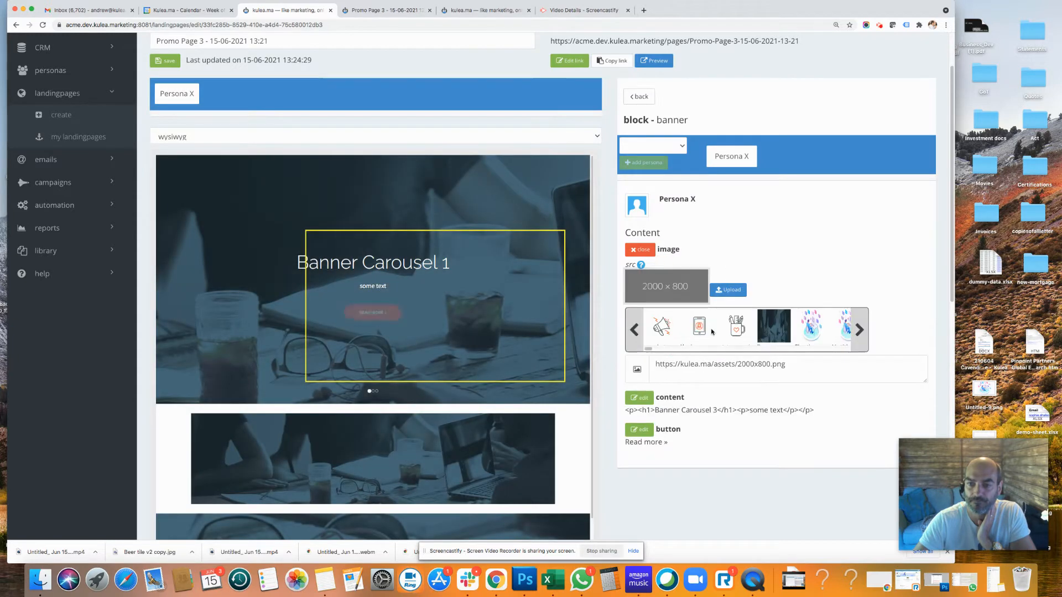
{"action": "left_click_drag", "start_coordinate": [649, 350], "coordinate": [652, 350]}
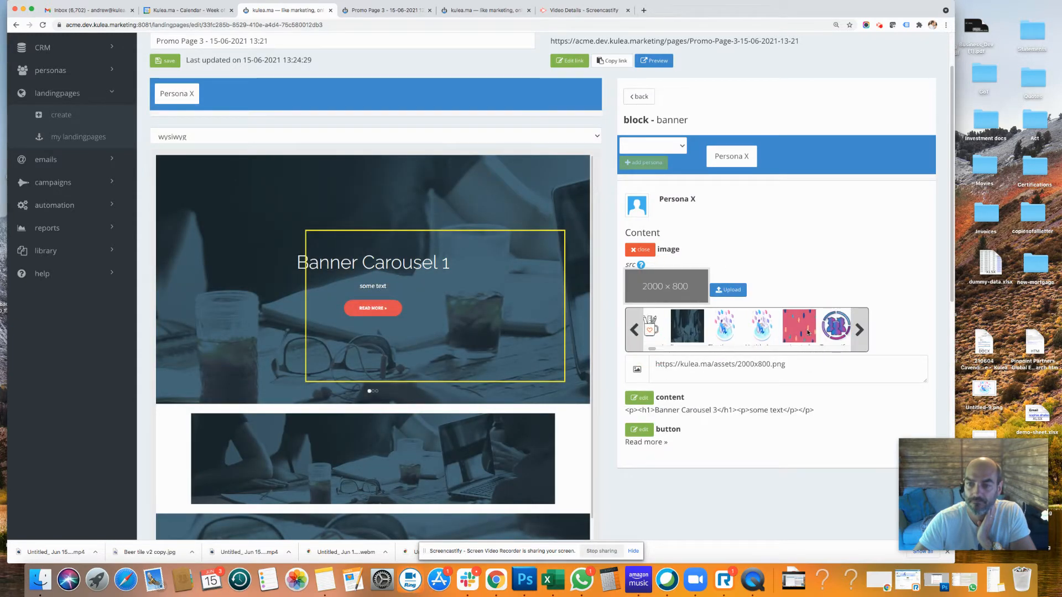
{"action": "left_click", "coordinate": [803, 330]}
{"action": "left_click", "coordinate": [640, 249]}
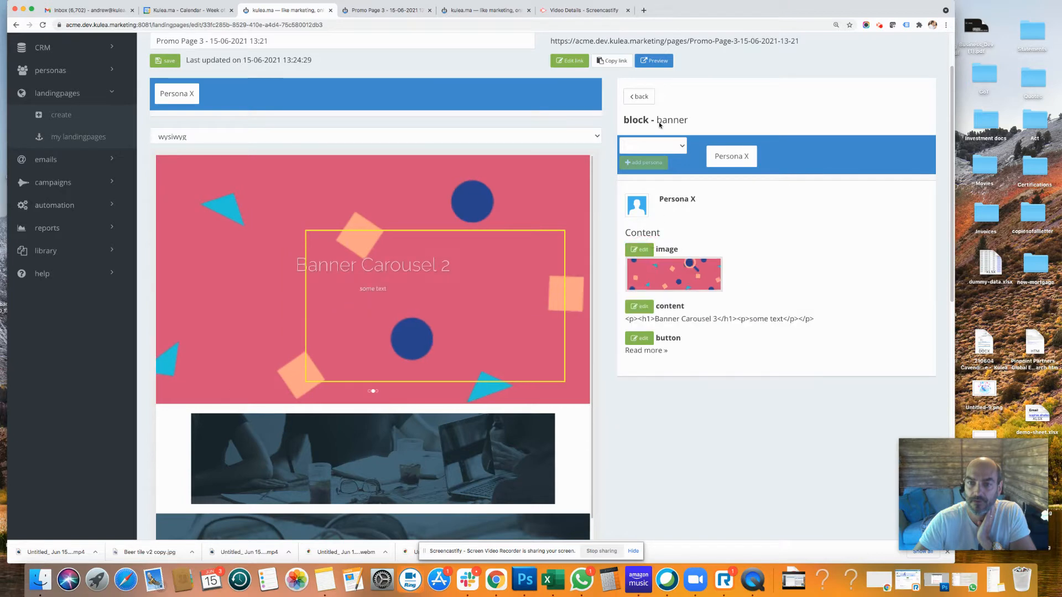
{"action": "left_click", "coordinate": [644, 96]}
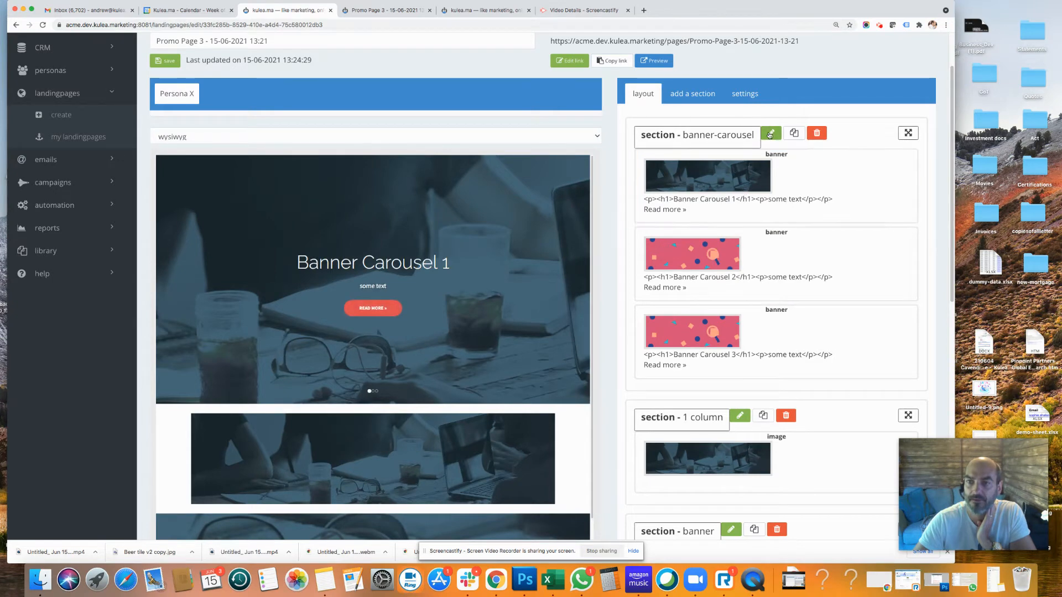
- Move the Banner Carousel 2 block above Banner Carousel 1 in the banner-carousel section and check the slides in the page preview
{"action": "left_click", "coordinate": [770, 134]}
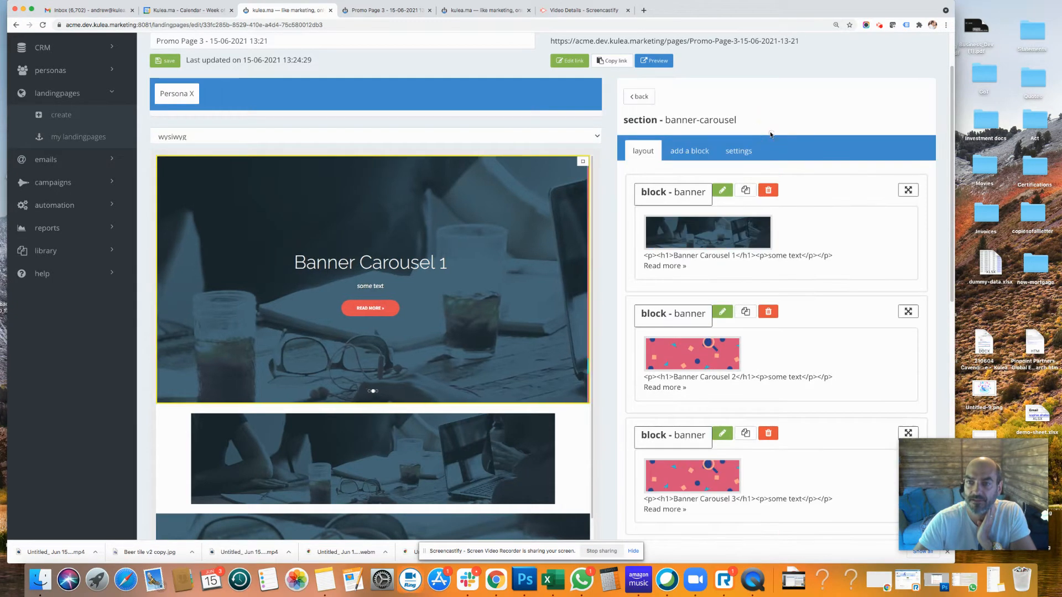
{"action": "left_click_drag", "start_coordinate": [908, 311], "coordinate": [907, 190]}
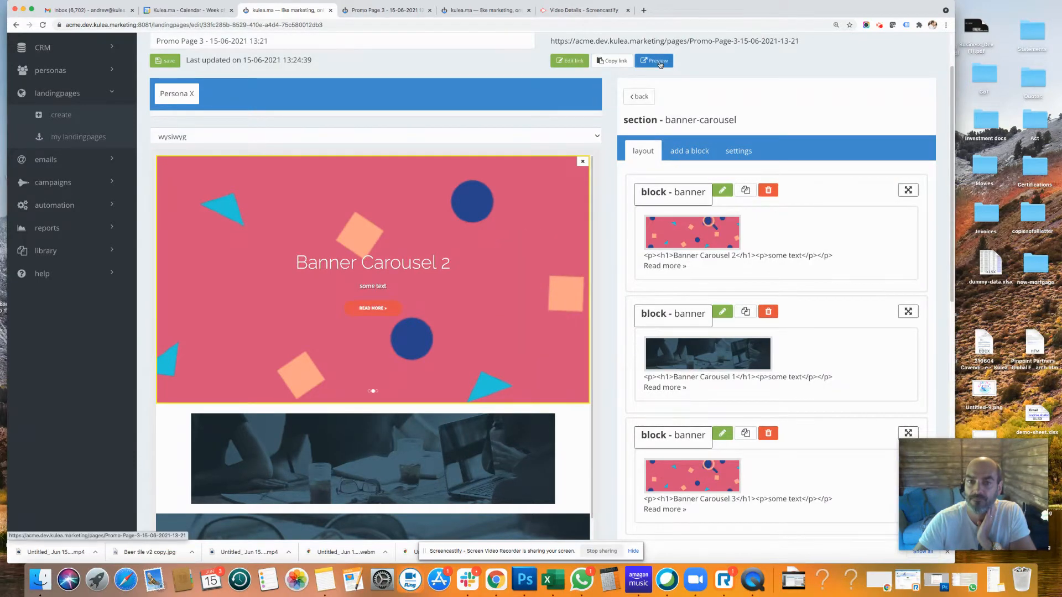
{"action": "left_click", "coordinate": [659, 62]}
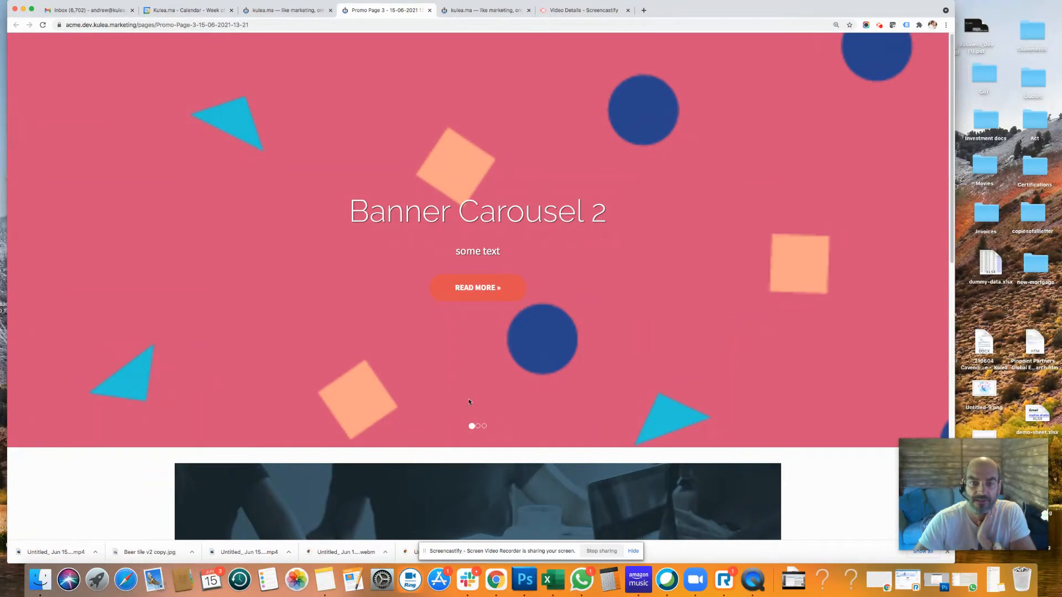
{"action": "left_click", "coordinate": [478, 427]}
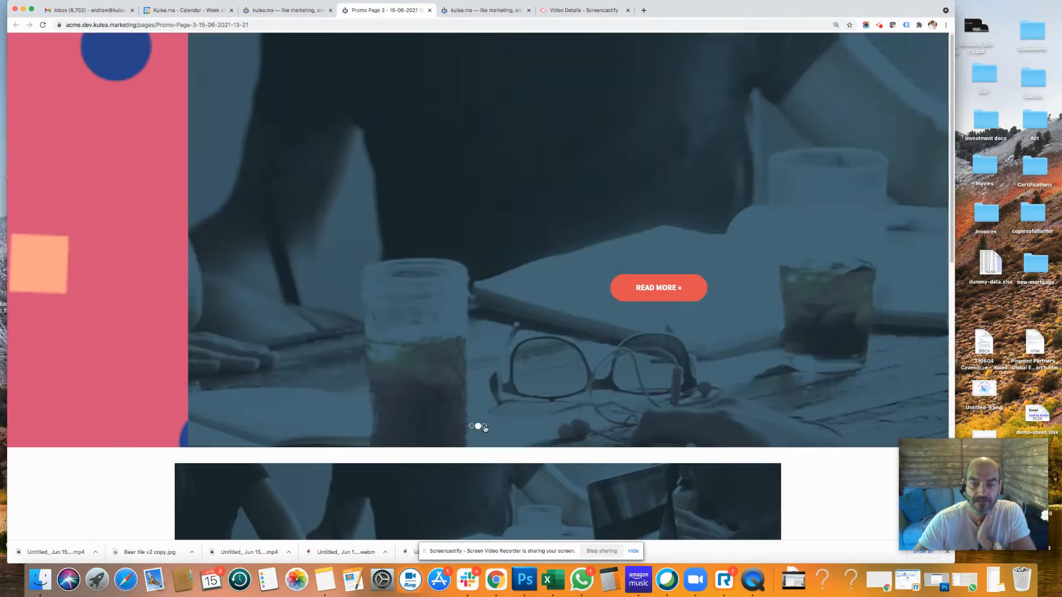
{"action": "left_click", "coordinate": [483, 426]}
{"action": "left_click", "coordinate": [471, 426]}
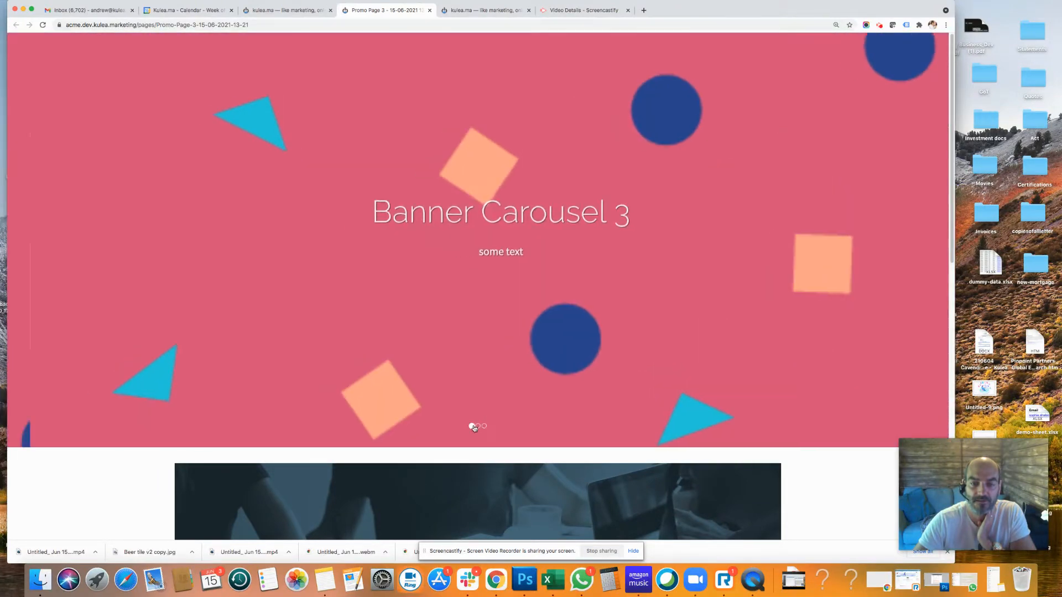
{"action": "left_click", "coordinate": [477, 427]}
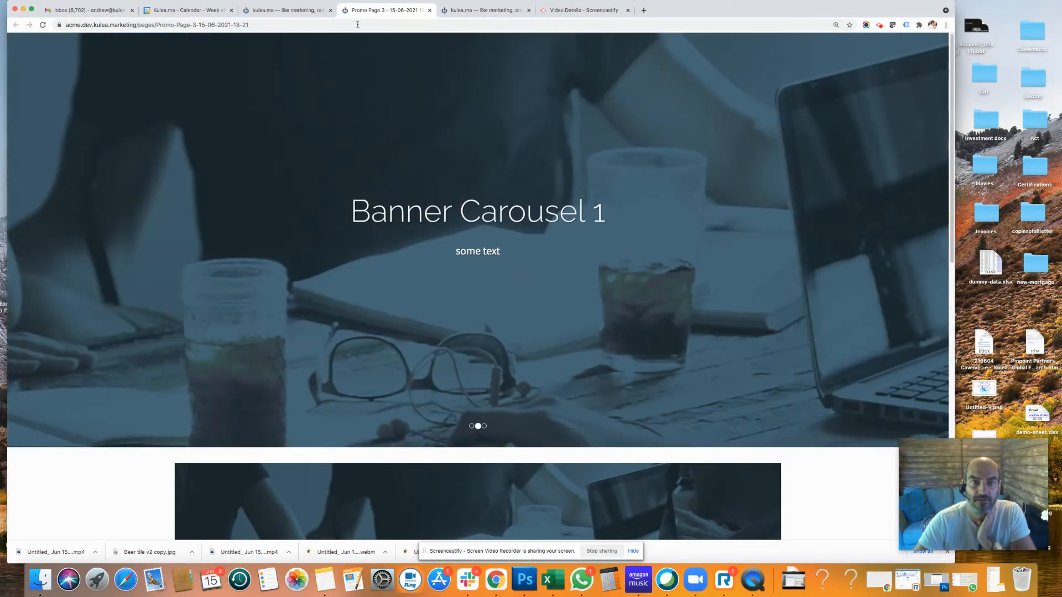
{"action": "left_click", "coordinate": [321, 10]}
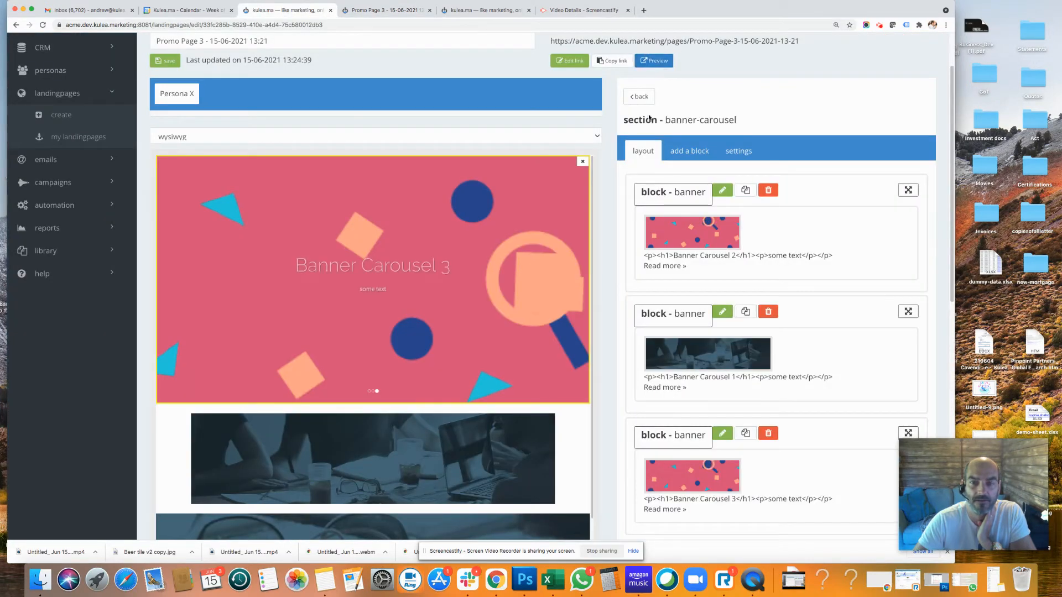
- Add a content block section to the landing page and centre its default heading and text
{"action": "left_click", "coordinate": [641, 96]}
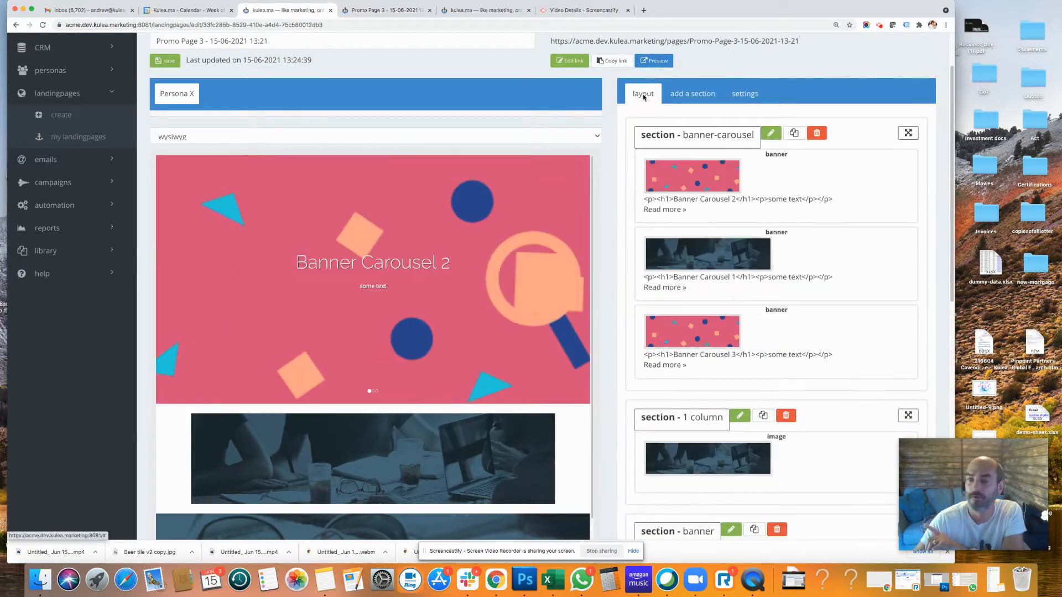
{"action": "left_click", "coordinate": [693, 94]}
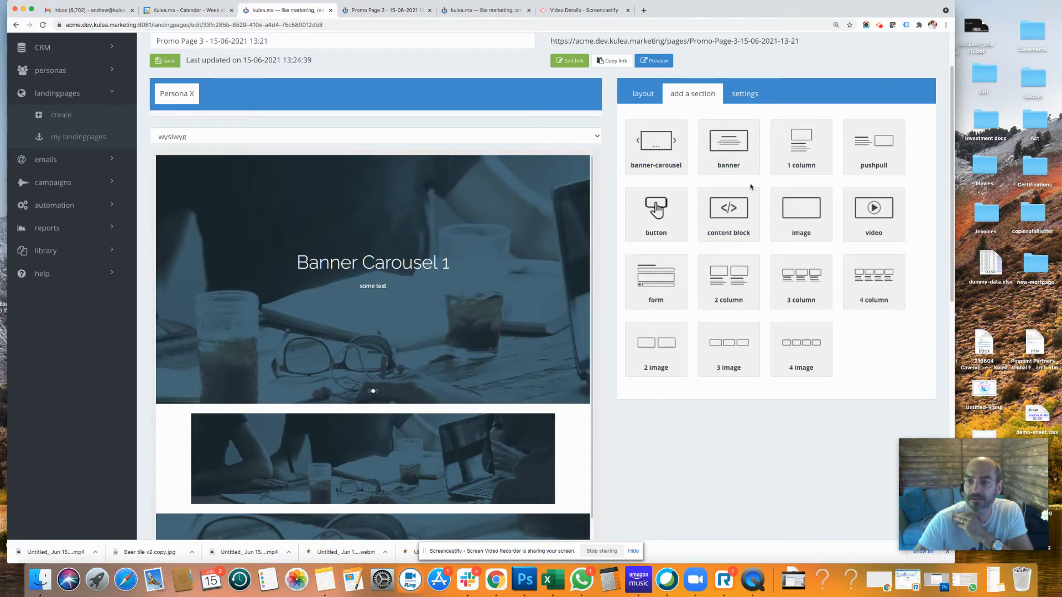
{"action": "left_click", "coordinate": [728, 212]}
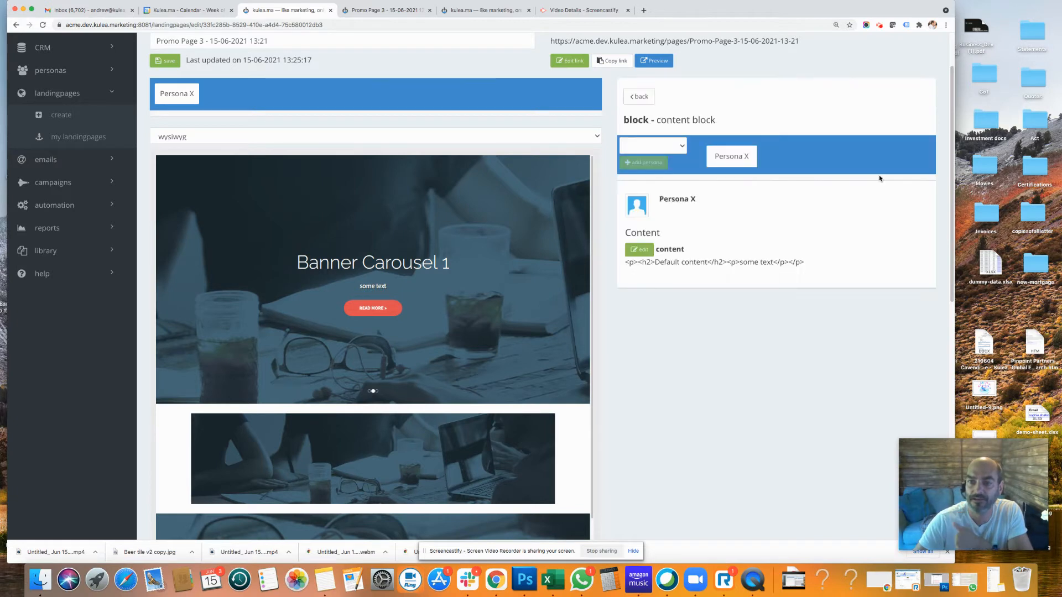
{"action": "left_click", "coordinate": [638, 249]}
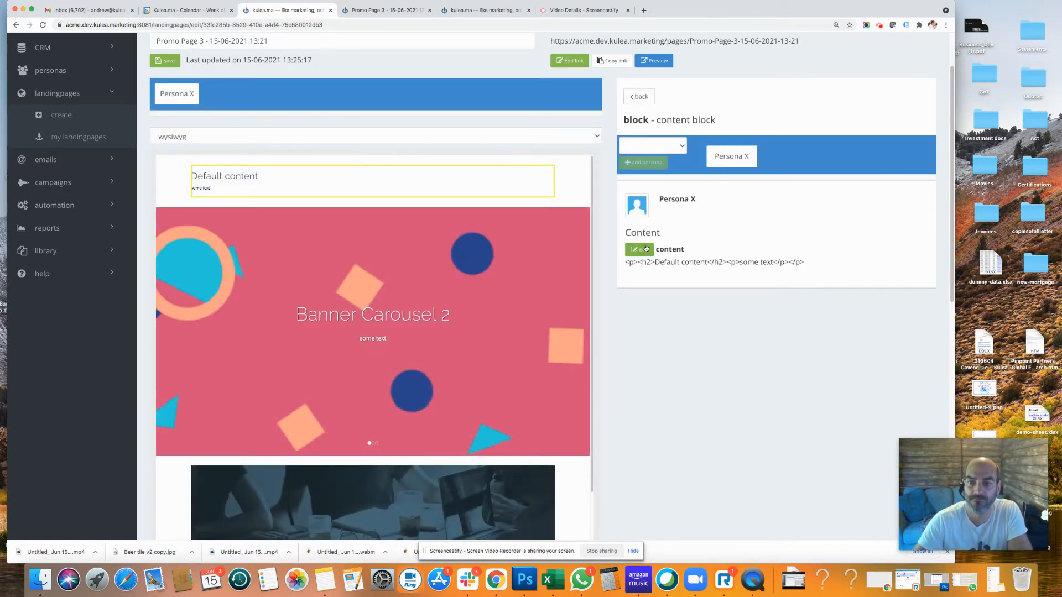
{"action": "left_click", "coordinate": [645, 248]}
{"action": "left_click_drag", "start_coordinate": [671, 332], "coordinate": [621, 315]}
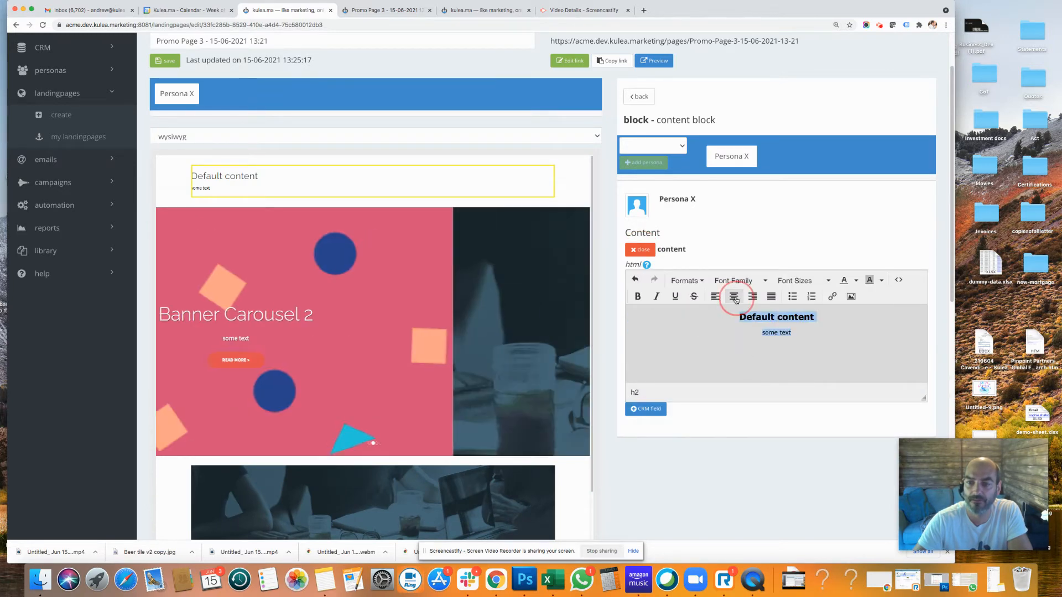
{"action": "left_click", "coordinate": [638, 96]}
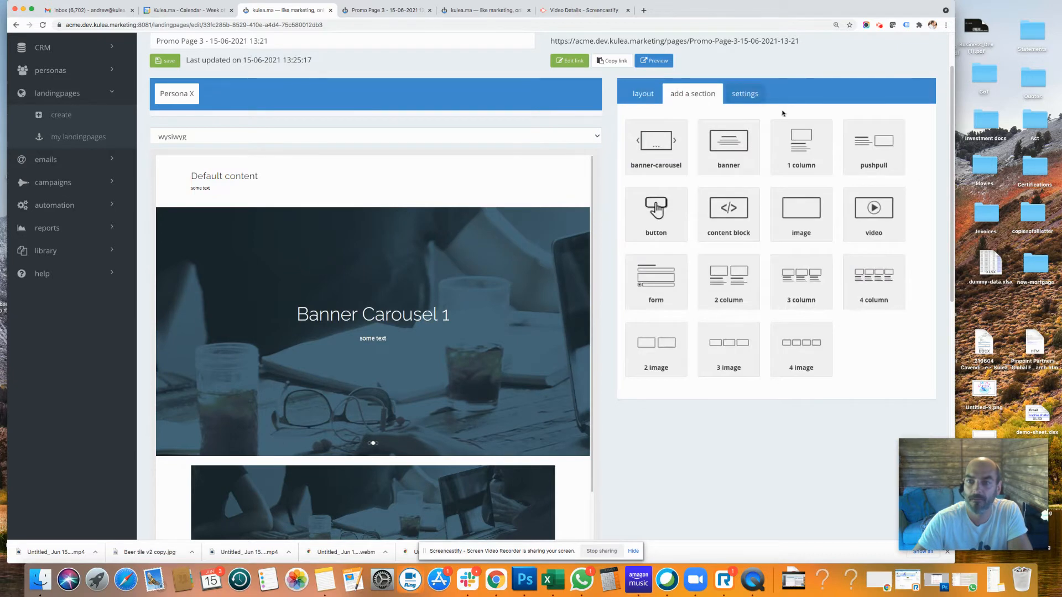
- Add a 1 column section to the landing page
{"action": "left_click", "coordinate": [799, 162]}
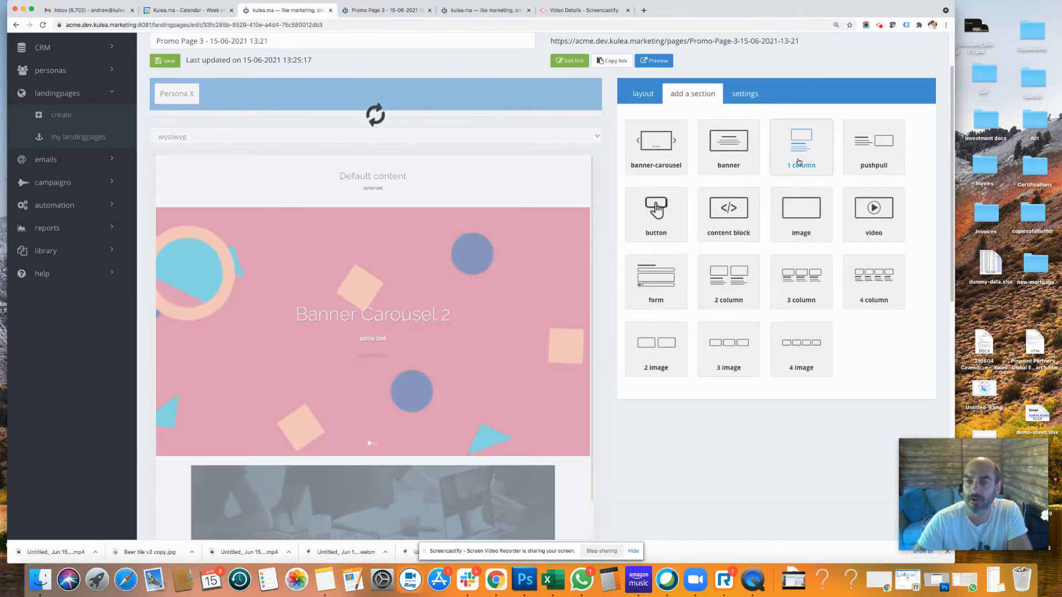
{"action": "left_click", "coordinate": [799, 161]}
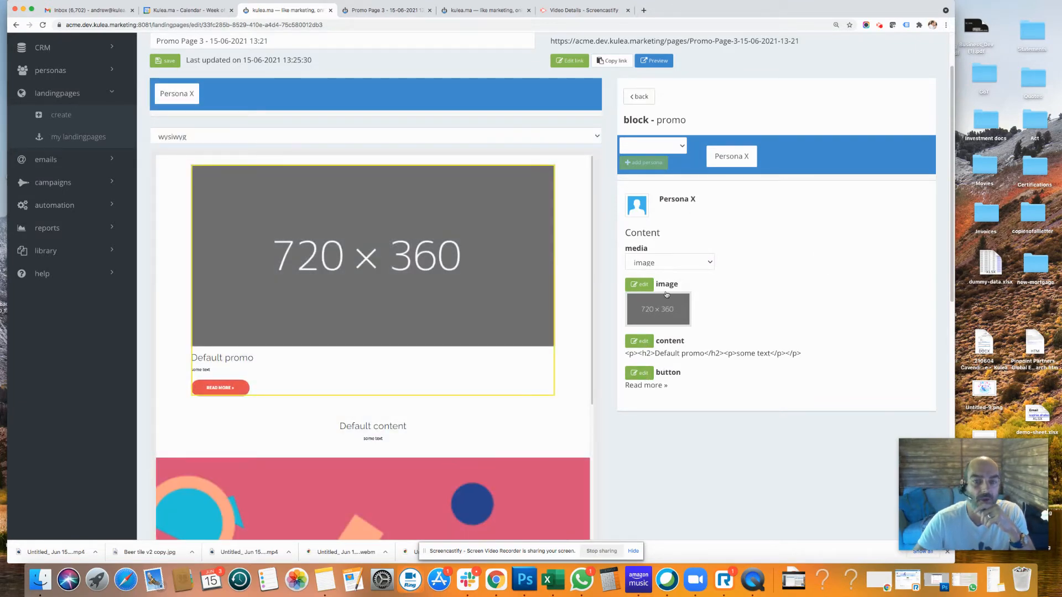
- Try the 1 column promo block with its media set to none, and set it back to image
{"action": "left_click", "coordinate": [669, 263]}
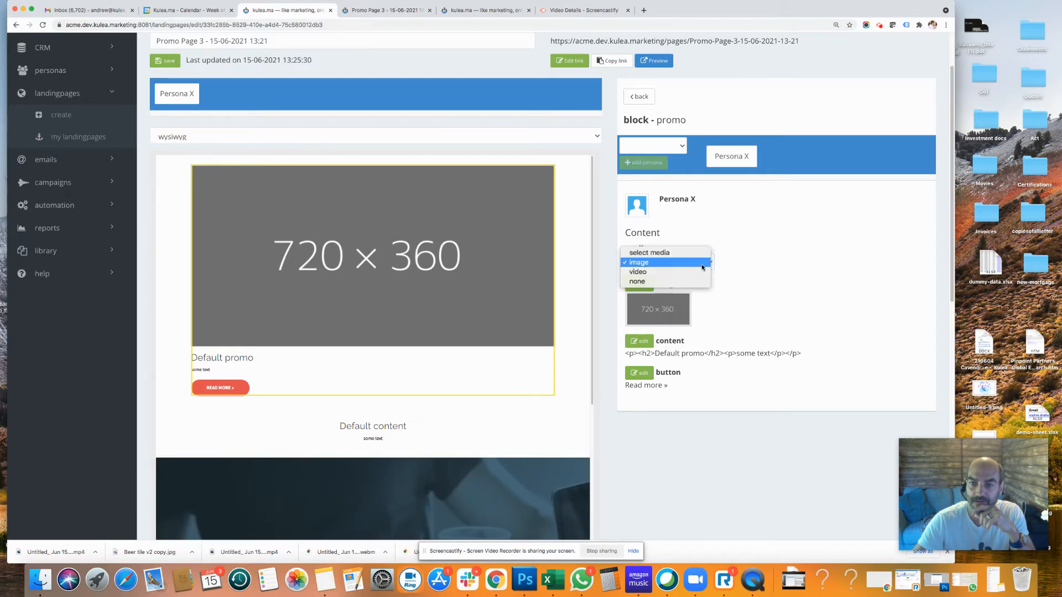
{"action": "left_click", "coordinate": [669, 281]}
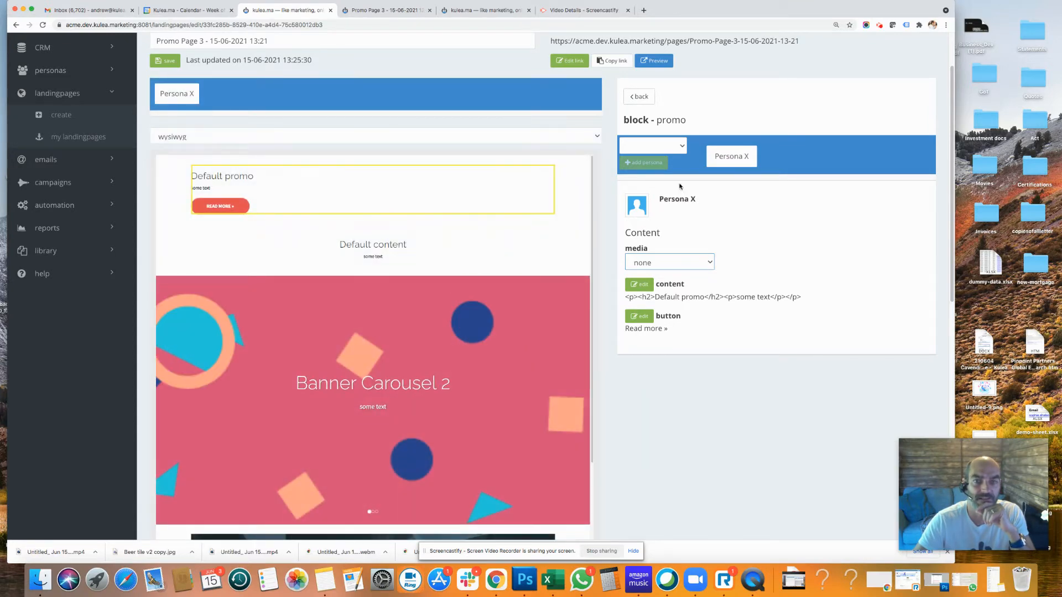
{"action": "left_click", "coordinate": [701, 259]}
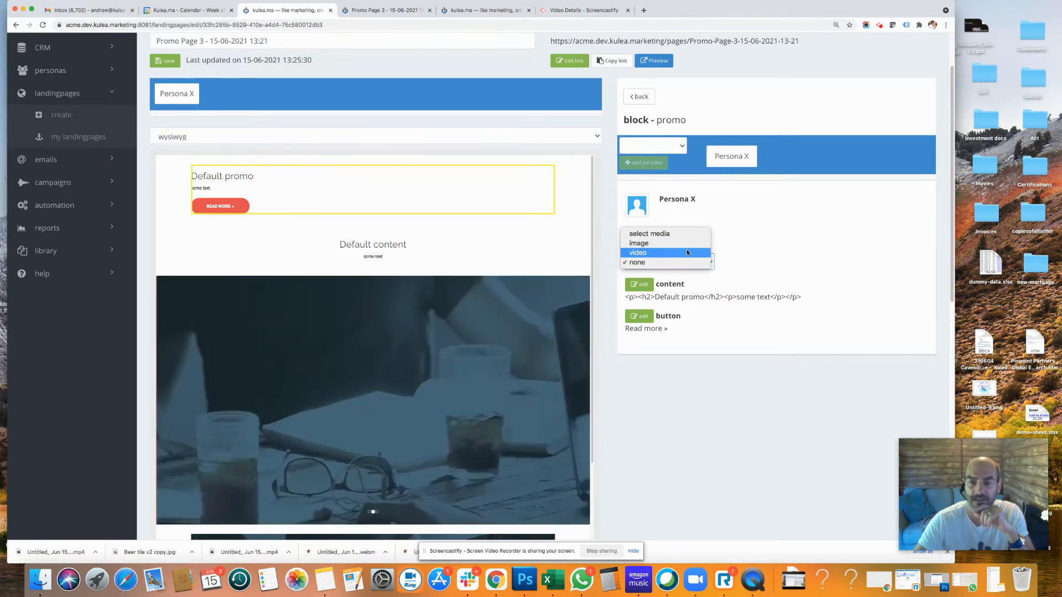
{"action": "left_click", "coordinate": [684, 247]}
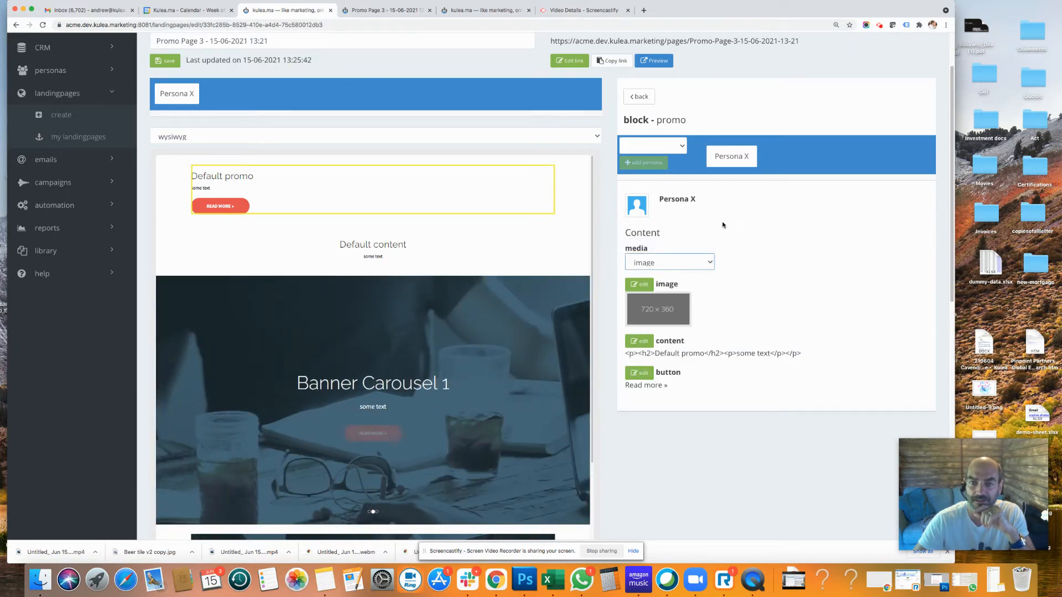
- Examine the editing options for the promo block's content and its button text
{"action": "left_click", "coordinate": [643, 345]}
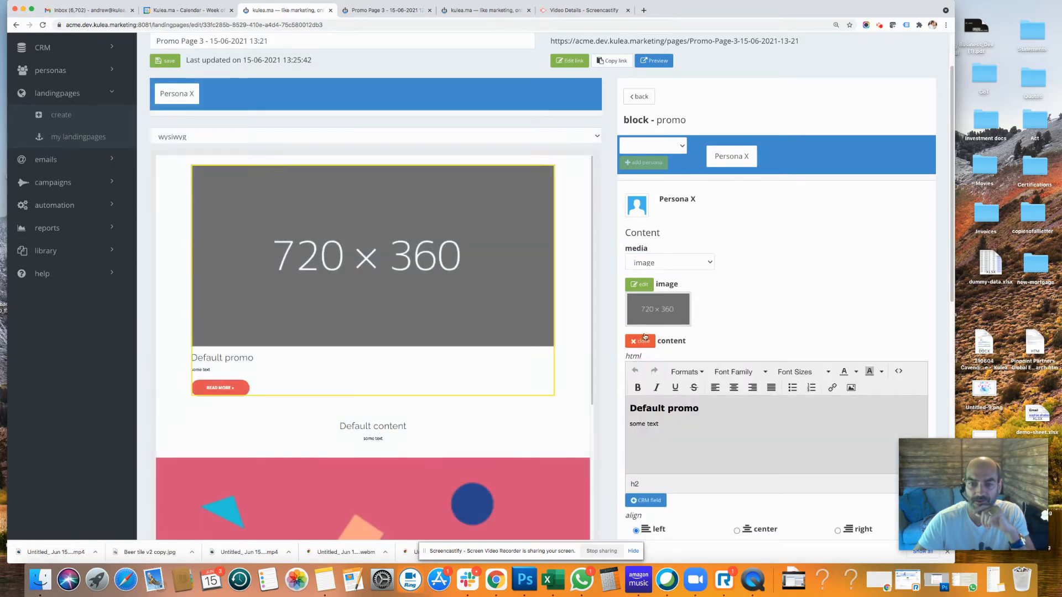
{"action": "left_click", "coordinate": [642, 341]}
{"action": "left_click", "coordinate": [638, 374]}
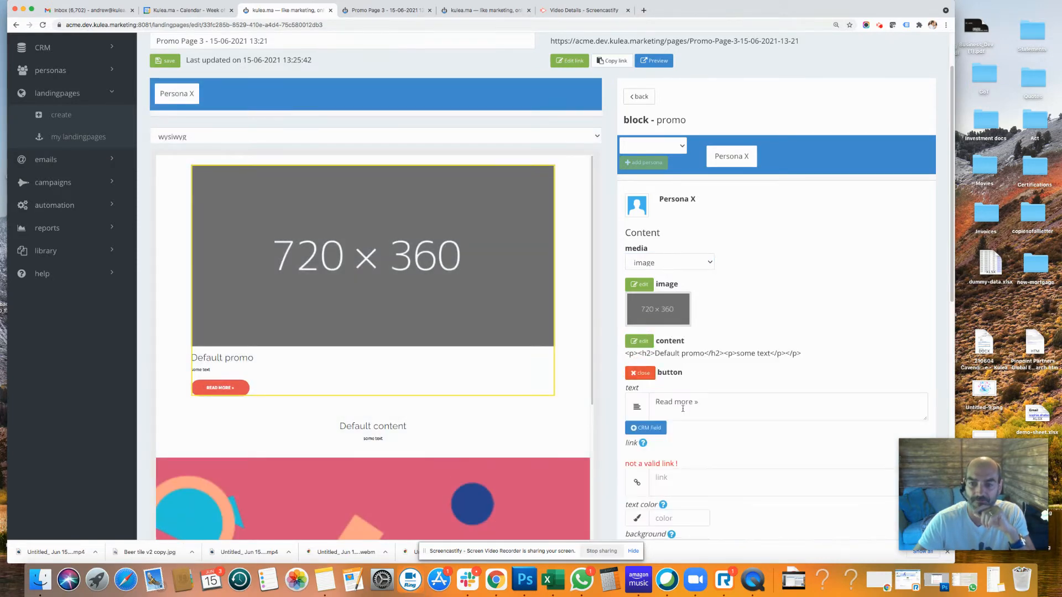
{"action": "left_click_drag", "start_coordinate": [711, 403], "coordinate": [644, 404]}
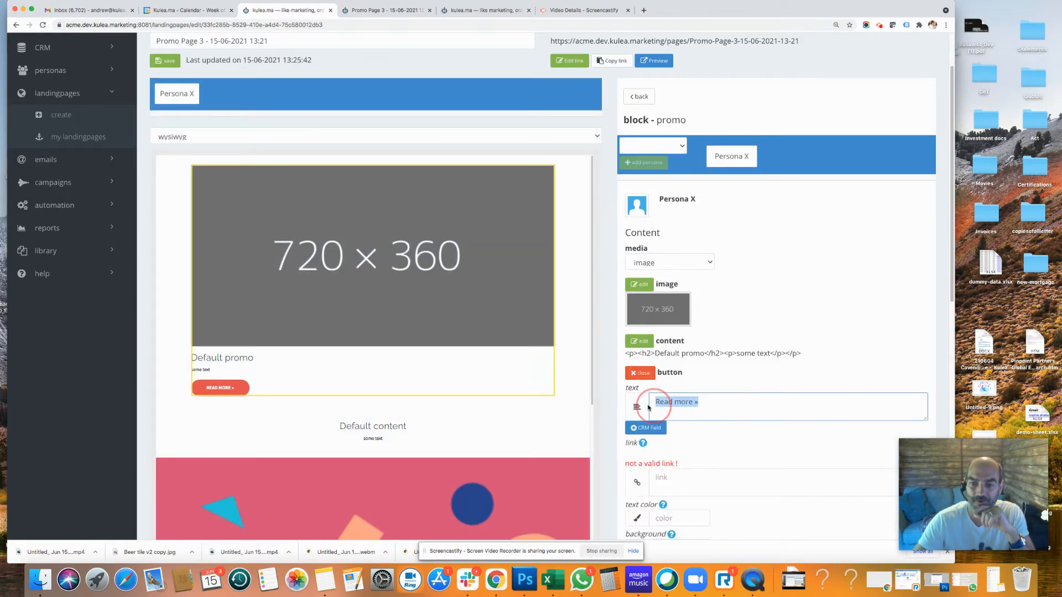
{"action": "left_click", "coordinate": [640, 372]}
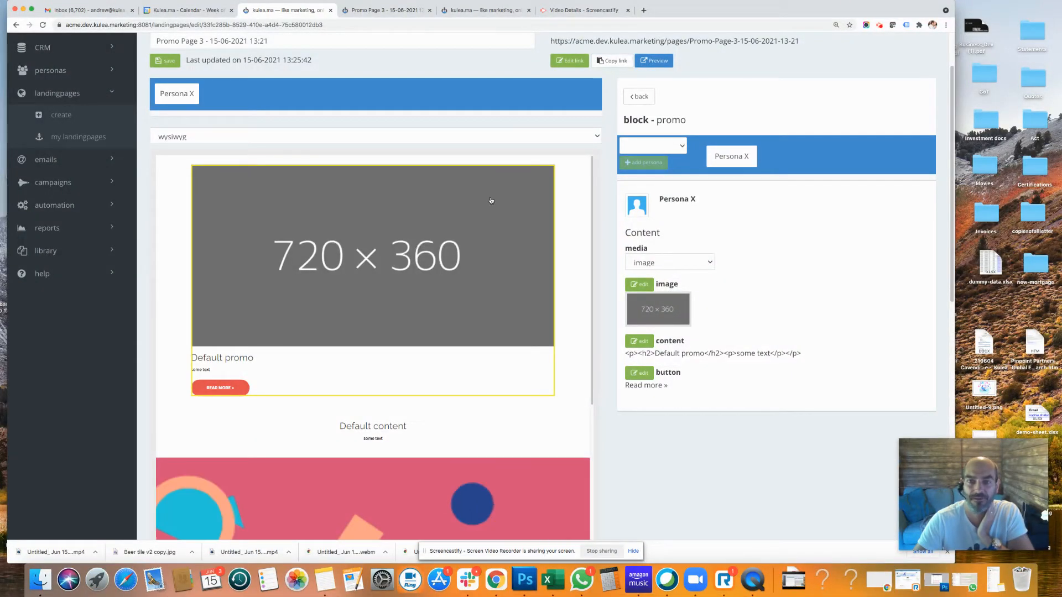
- Add a 4 column section to the landing page
{"action": "left_click", "coordinate": [639, 96]}
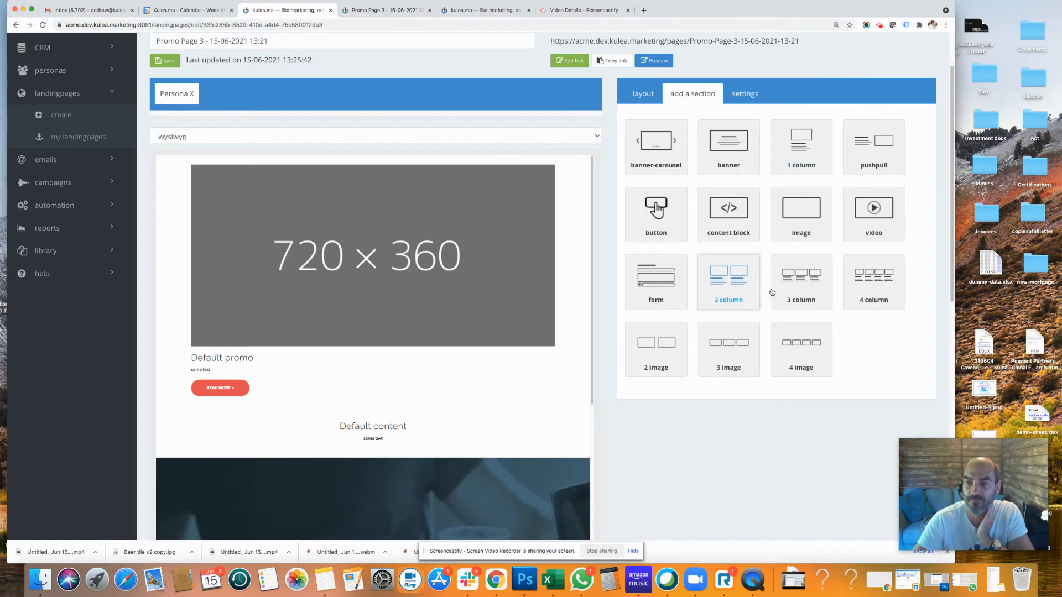
{"action": "left_click", "coordinate": [875, 285]}
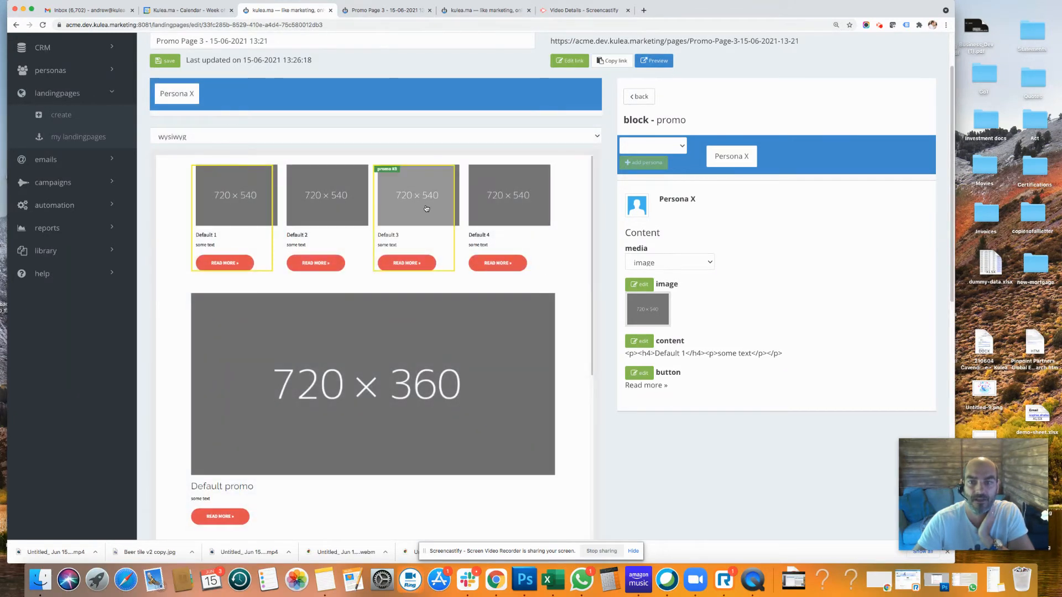
{"action": "left_click", "coordinate": [650, 104]}
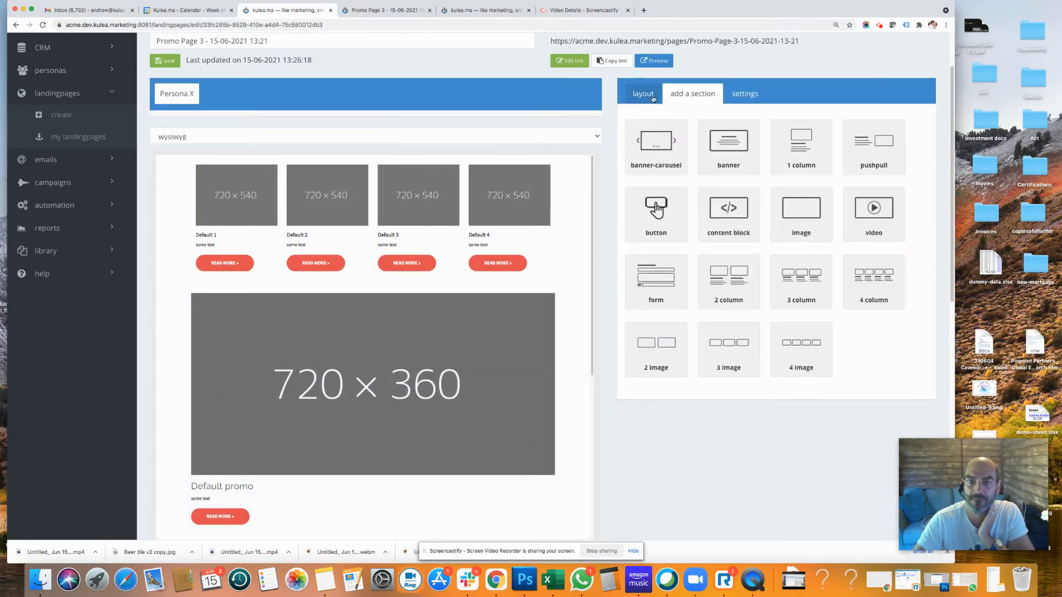
- Set both the padding and the spacing of the 4 column section to 50
{"action": "left_click", "coordinate": [577, 189]}
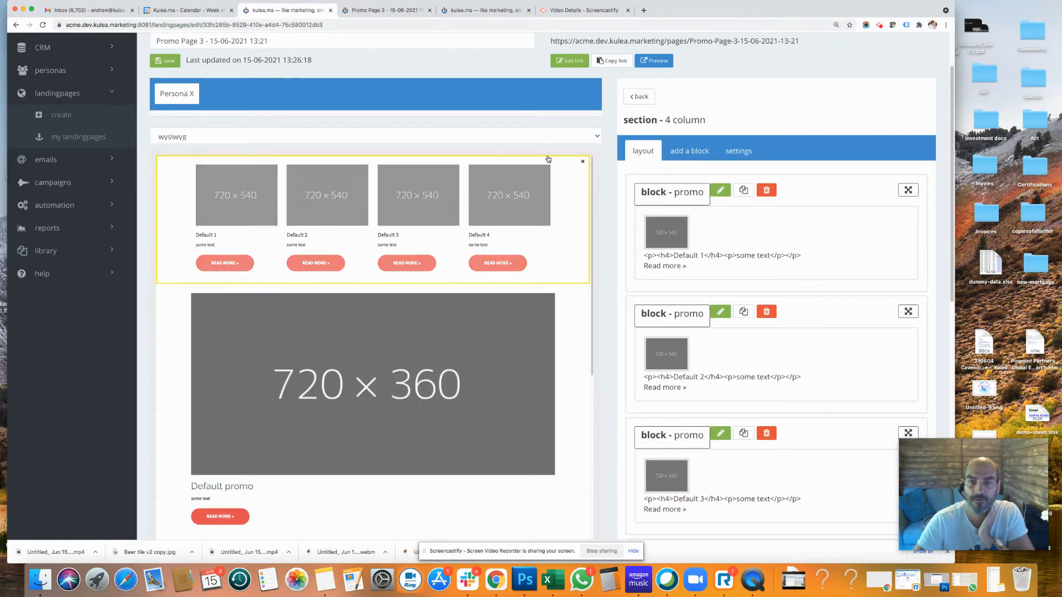
{"action": "left_click", "coordinate": [743, 156]}
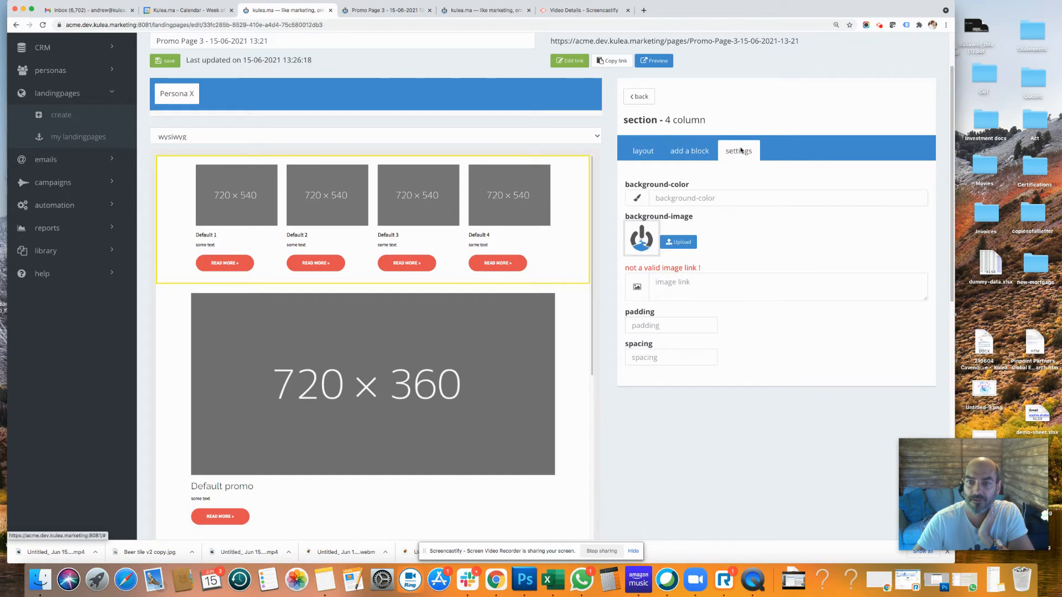
{"action": "left_click", "coordinate": [645, 326]}
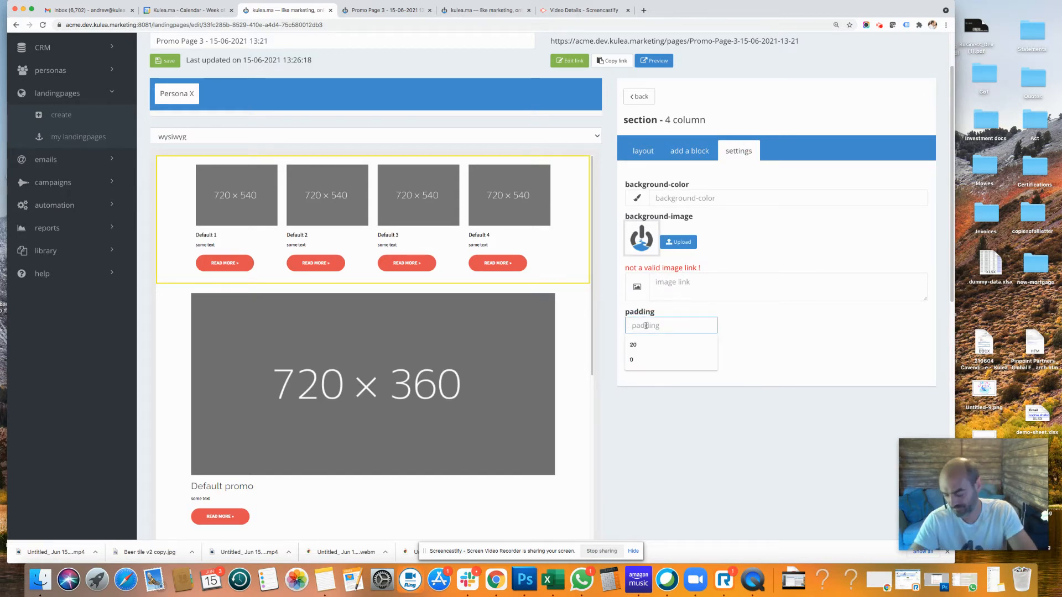
{"action": "type", "text": "50"}
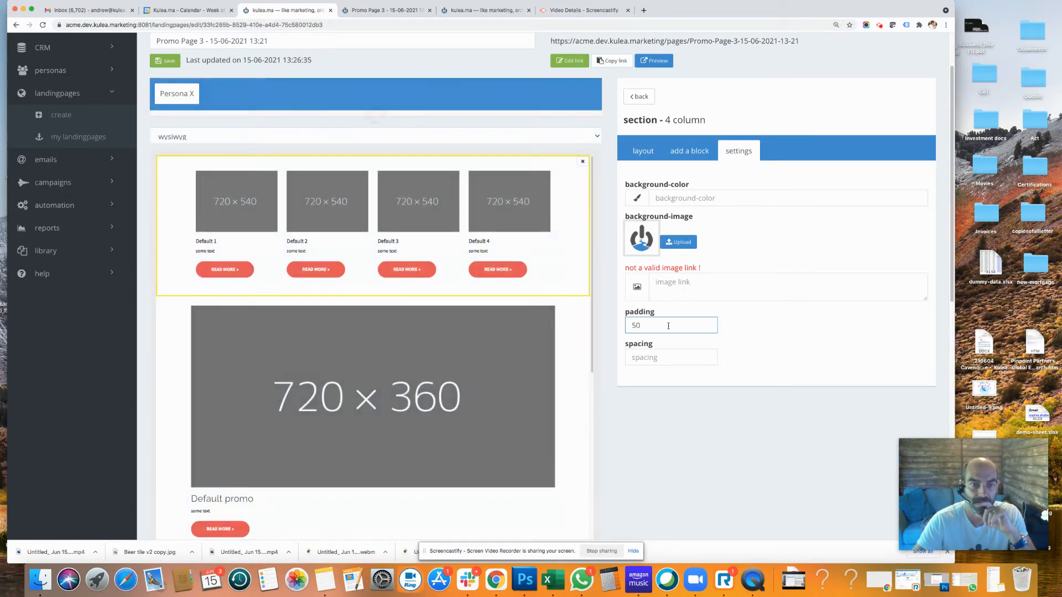
{"action": "left_click", "coordinate": [650, 356]}
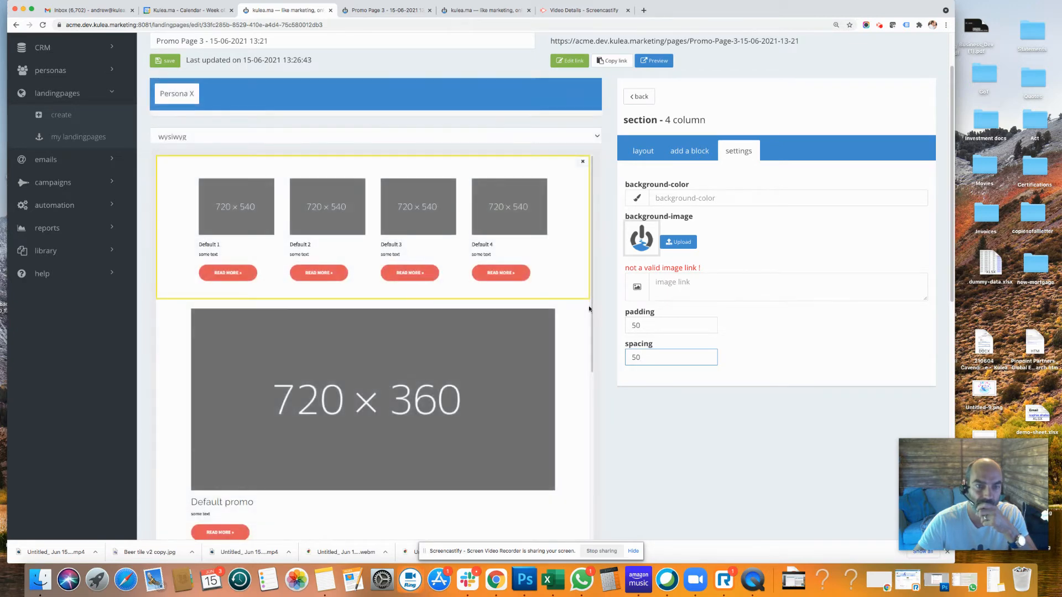
- Change the 4 column section's spacing to 100 and its padding to 0, and return to the page's section list
{"action": "left_click_drag", "start_coordinate": [645, 357], "coordinate": [609, 363]}
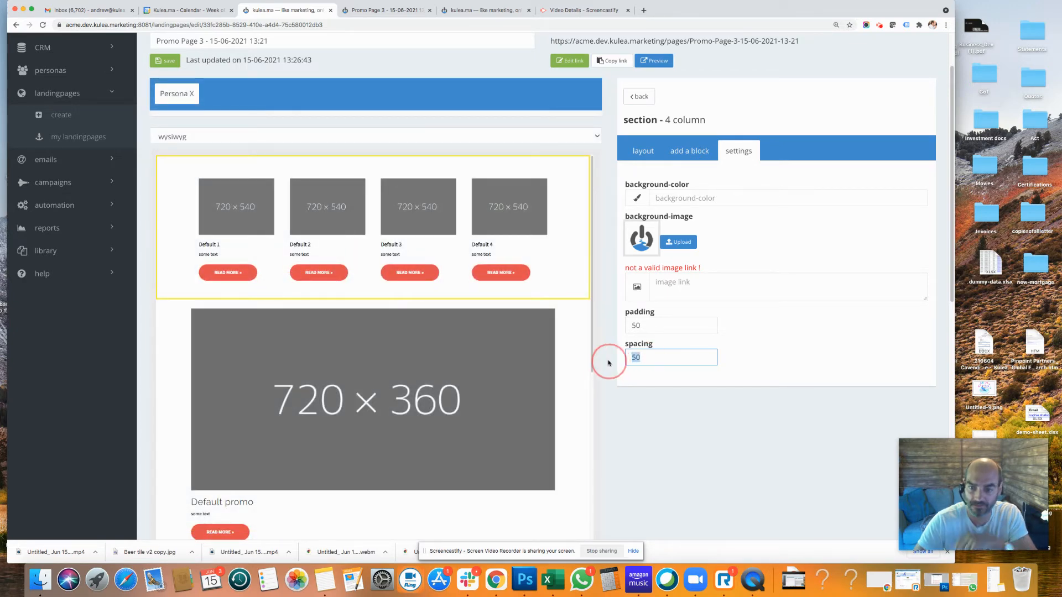
{"action": "type", "text": "100"}
{"action": "left_click", "coordinate": [770, 331]}
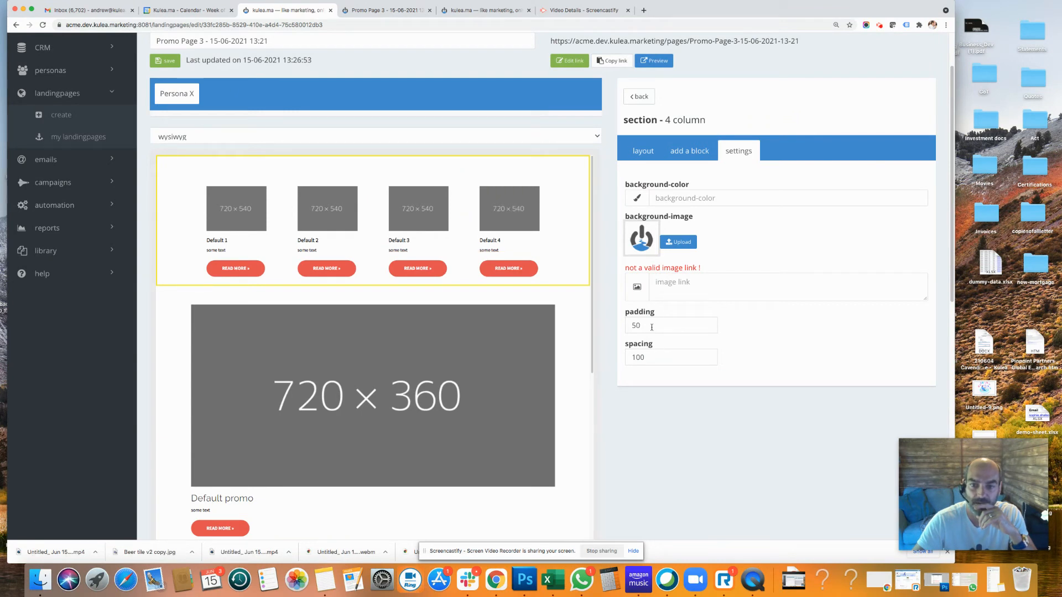
{"action": "left_click_drag", "start_coordinate": [652, 327], "coordinate": [616, 325]}
{"action": "left_click", "coordinate": [783, 314]}
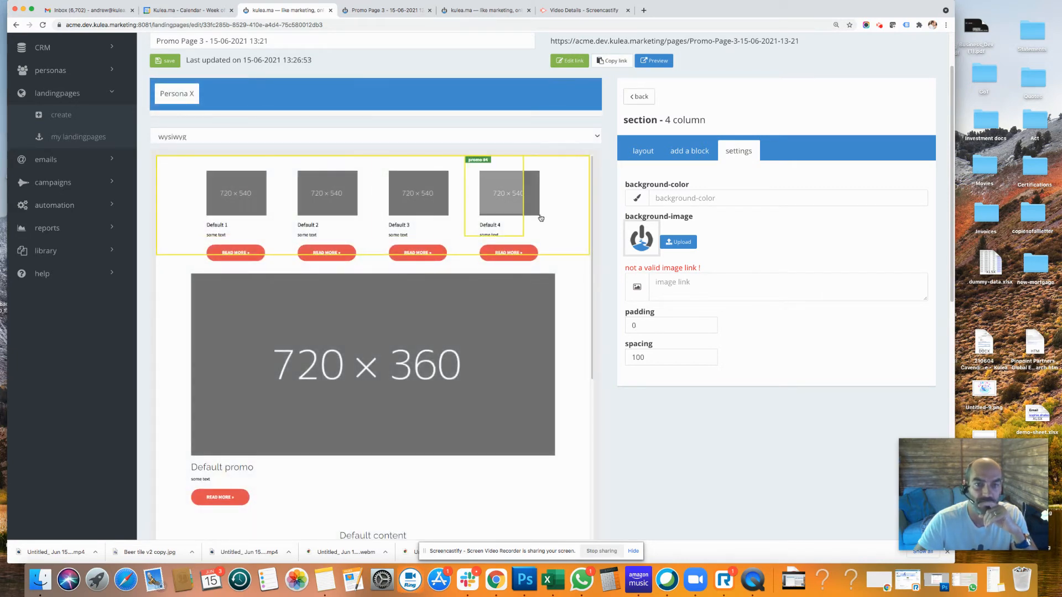
{"action": "left_click", "coordinate": [639, 96]}
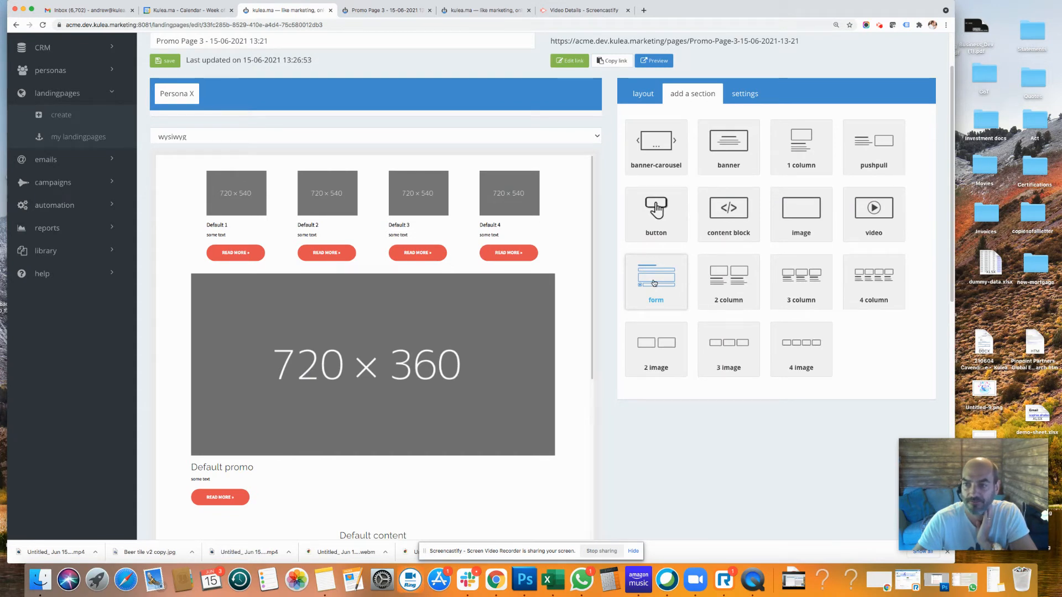
- Add a video section above the 4 column section and delete it again from the page layout
{"action": "left_click", "coordinate": [880, 214]}
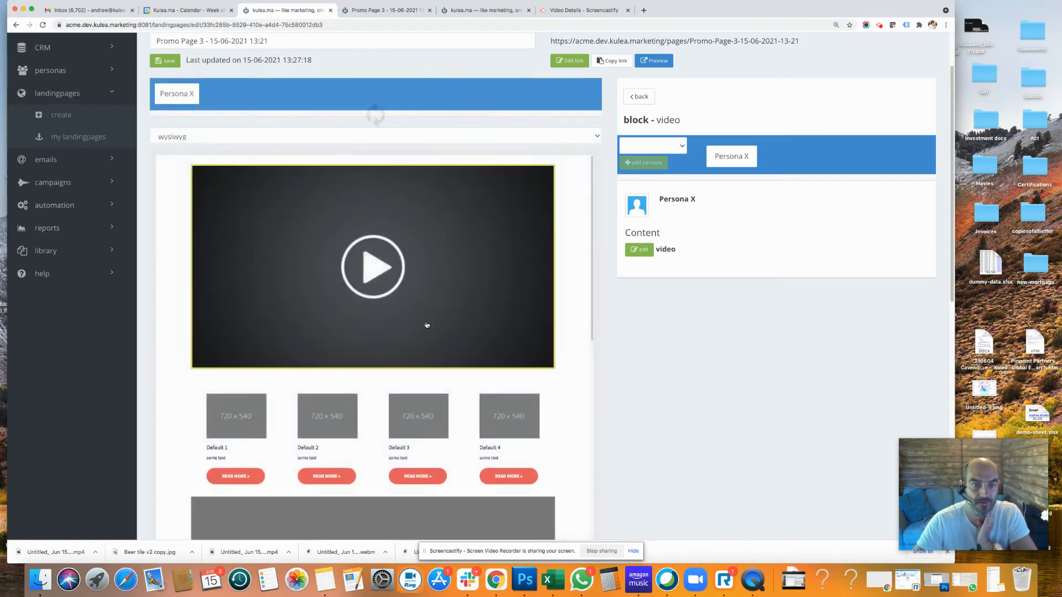
{"action": "left_click", "coordinate": [641, 99]}
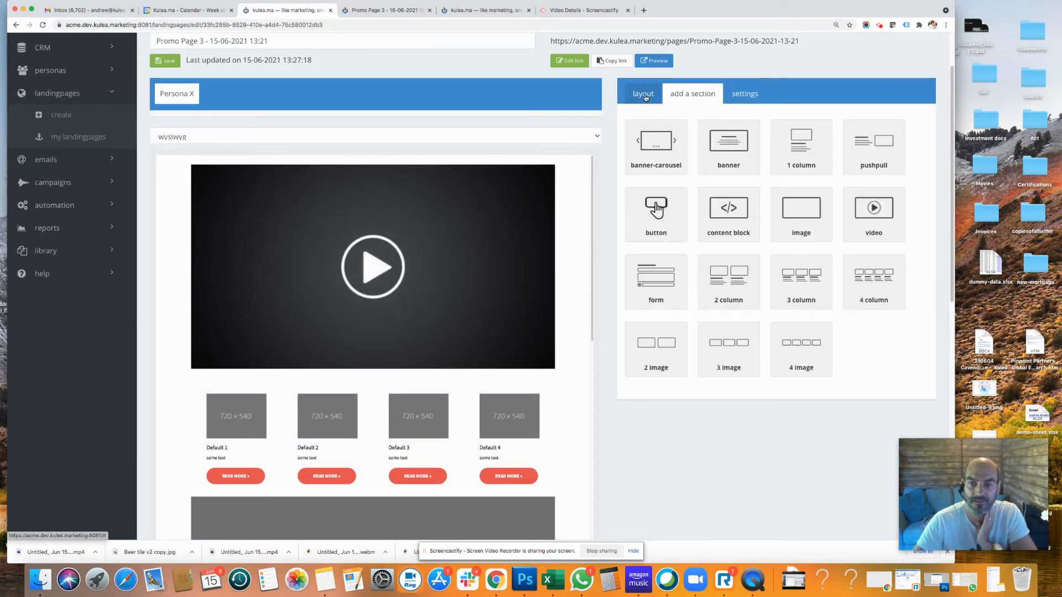
{"action": "left_click", "coordinate": [644, 97]}
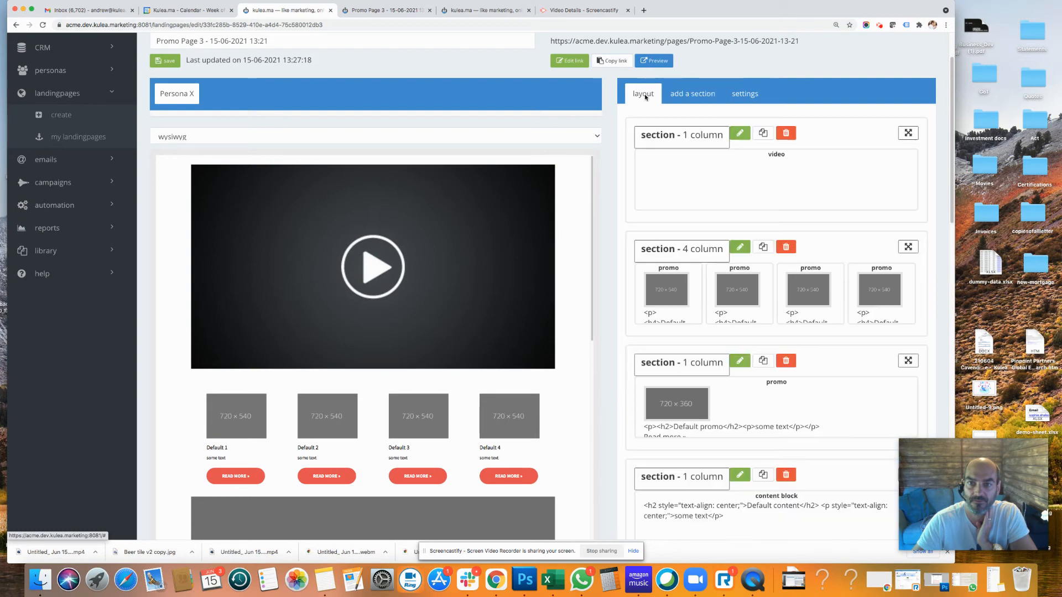
{"action": "left_click", "coordinate": [785, 133]}
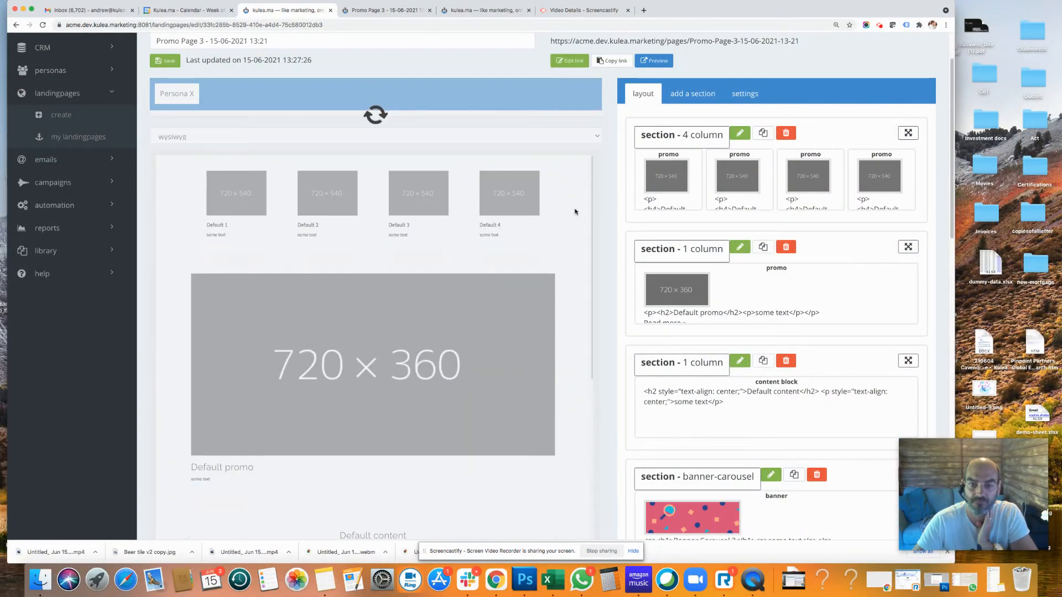
- Delete the Default 1 promo block from the 4 column section
{"action": "left_click", "coordinate": [573, 202]}
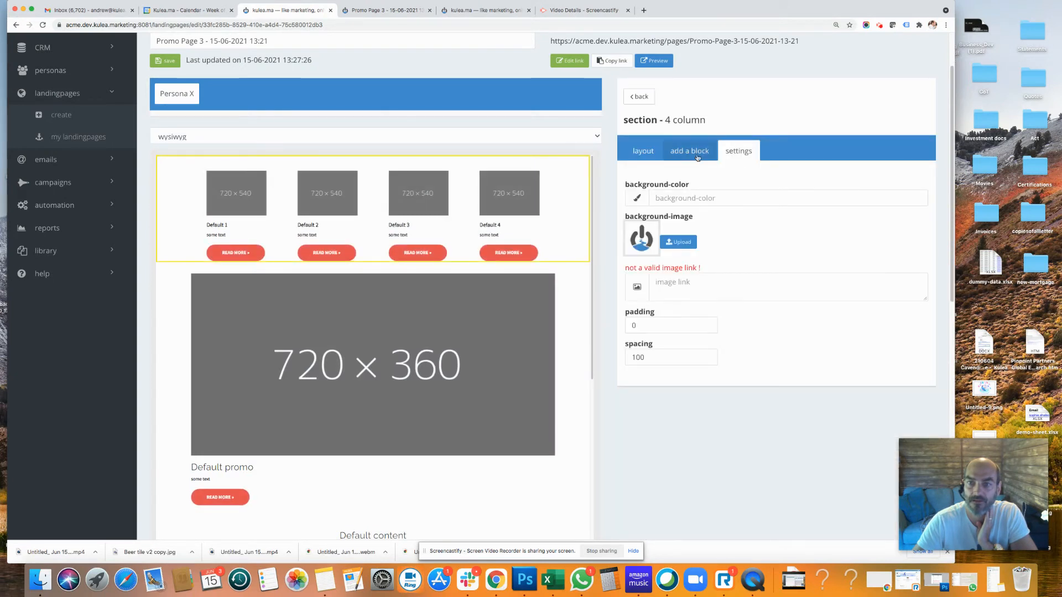
{"action": "left_click", "coordinate": [646, 152]}
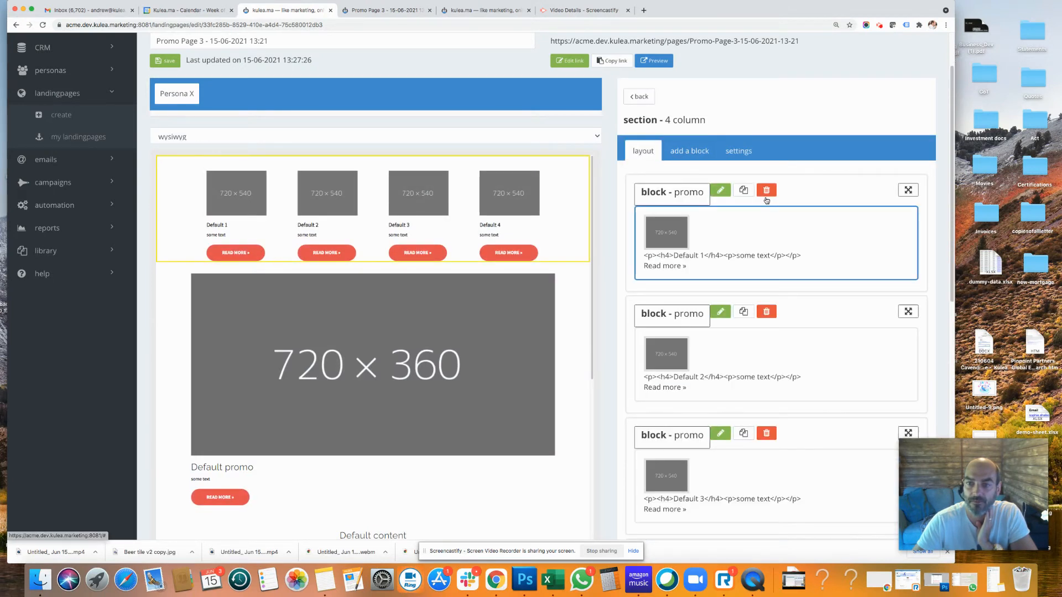
{"action": "left_click", "coordinate": [768, 191]}
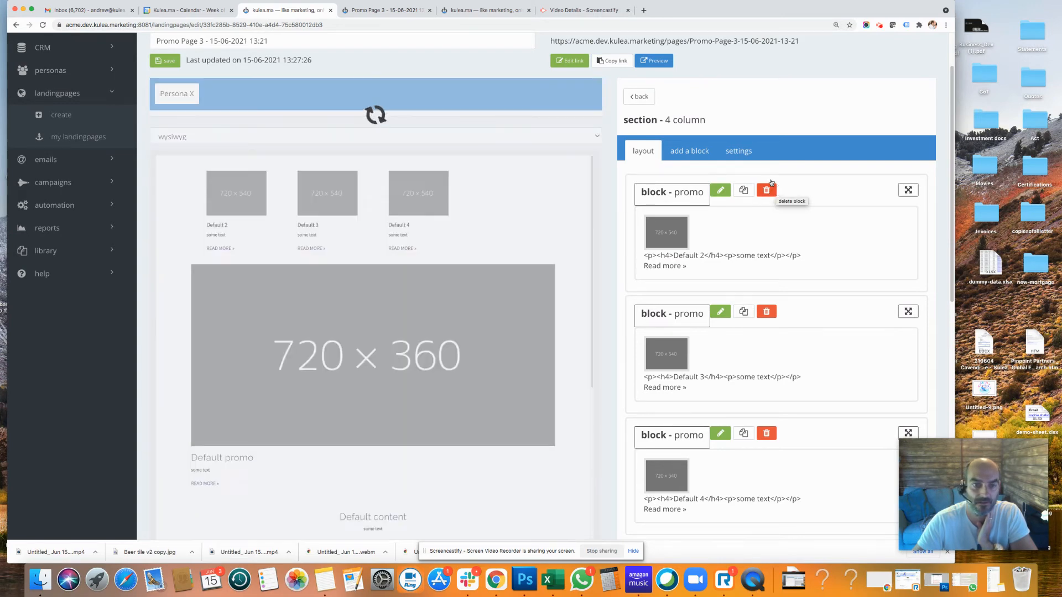
- Add a video block to the 4 column section and return to the section's block options
{"action": "left_click", "coordinate": [695, 152]}
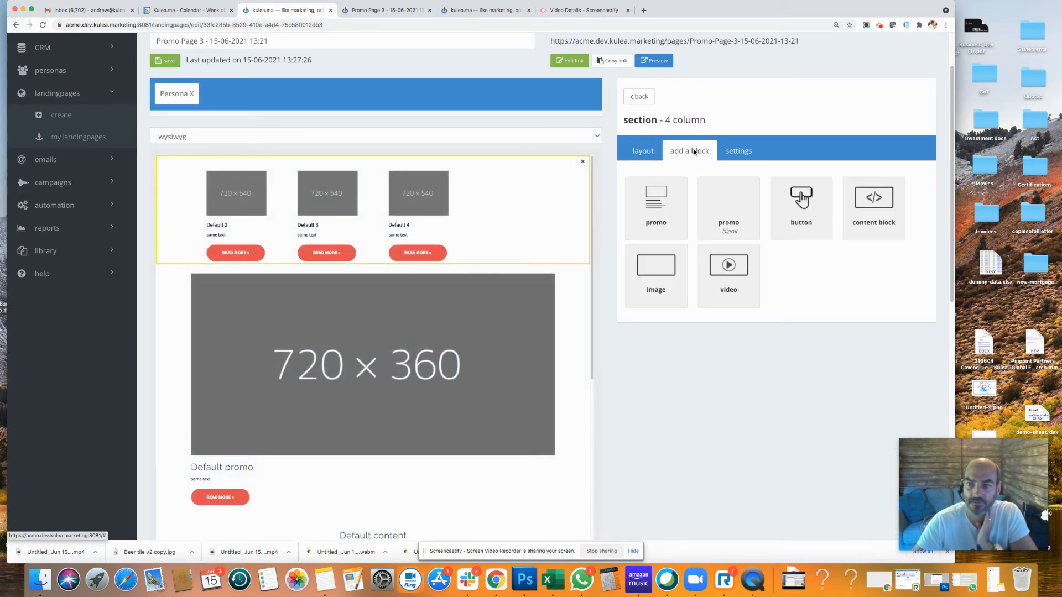
{"action": "left_click", "coordinate": [724, 288]}
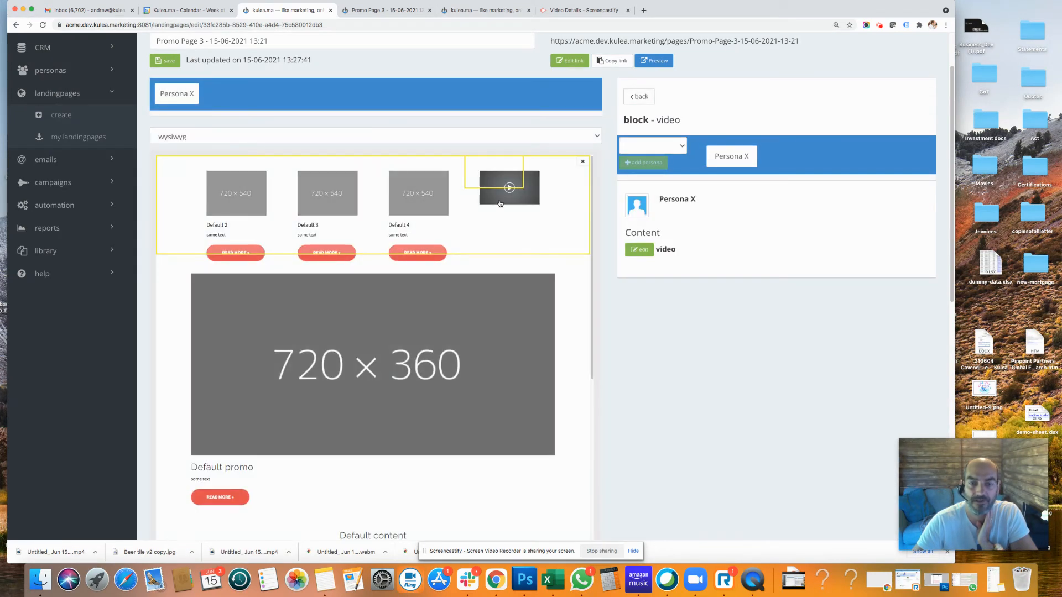
{"action": "left_click", "coordinate": [645, 96]}
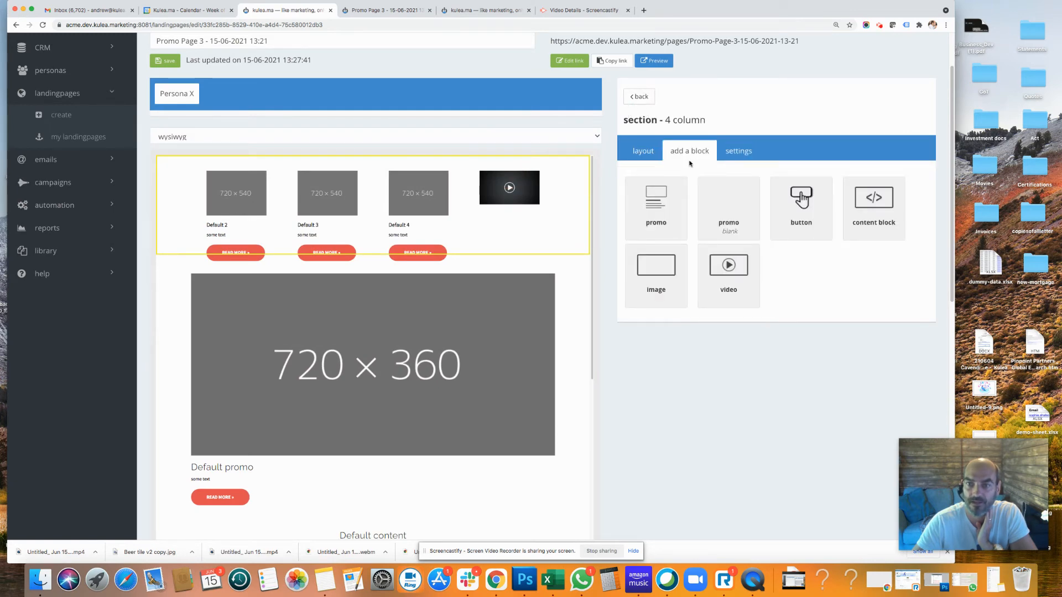
- Move the video block to the first position in the 4 column section, ahead of the Default 2 promo
{"action": "left_click", "coordinate": [649, 152]}
{"action": "scroll", "coordinate": [835, 297], "scroll_direction": "down", "scroll_amount": 5}
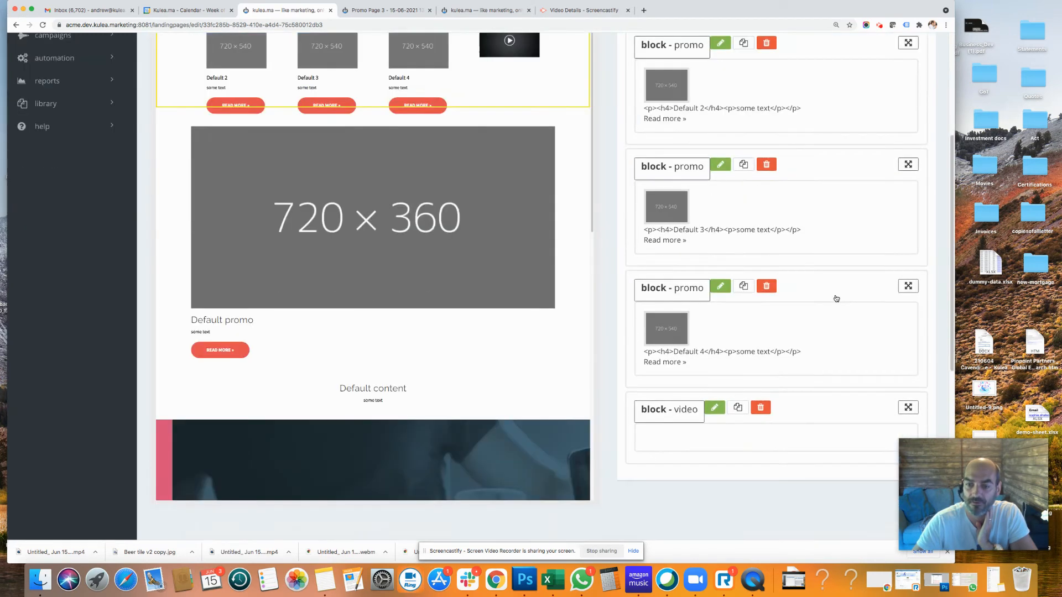
{"action": "left_click_drag", "start_coordinate": [906, 410], "coordinate": [890, 61]}
{"action": "scroll", "coordinate": [833, 251], "scroll_direction": "up", "scroll_amount": 5}
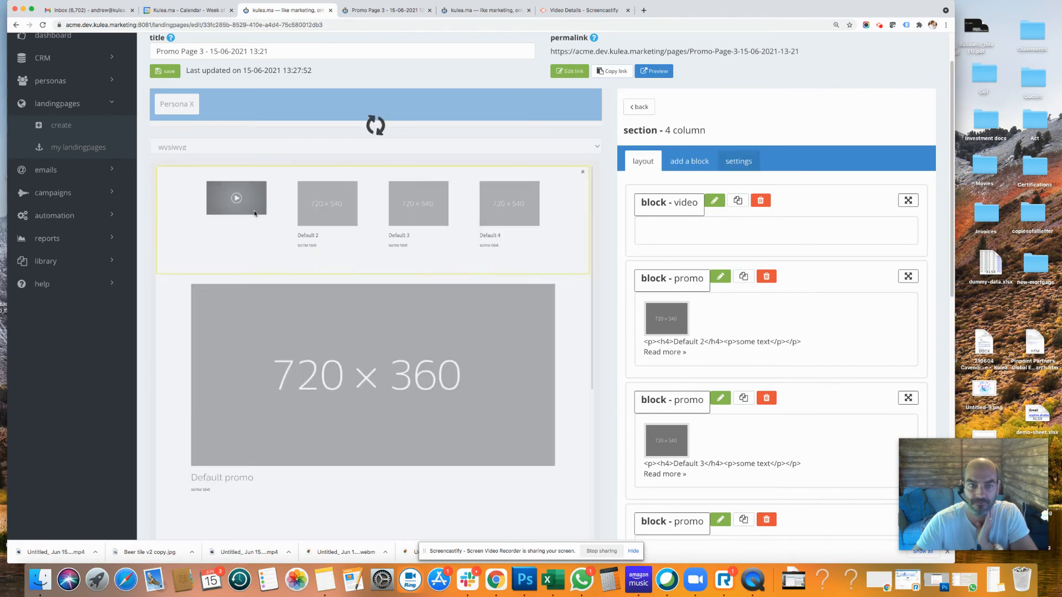
- Try a spacing of 0 on the 4 column section, change it to 20, and return to the page's section list
{"action": "left_click", "coordinate": [739, 161]}
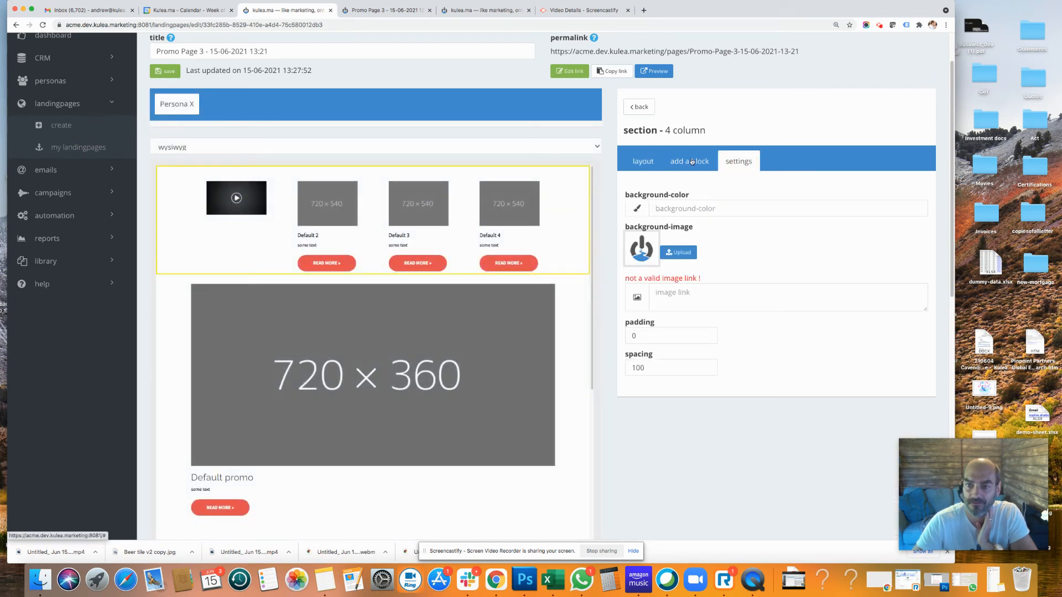
{"action": "left_click_drag", "start_coordinate": [615, 375], "coordinate": [624, 371]}
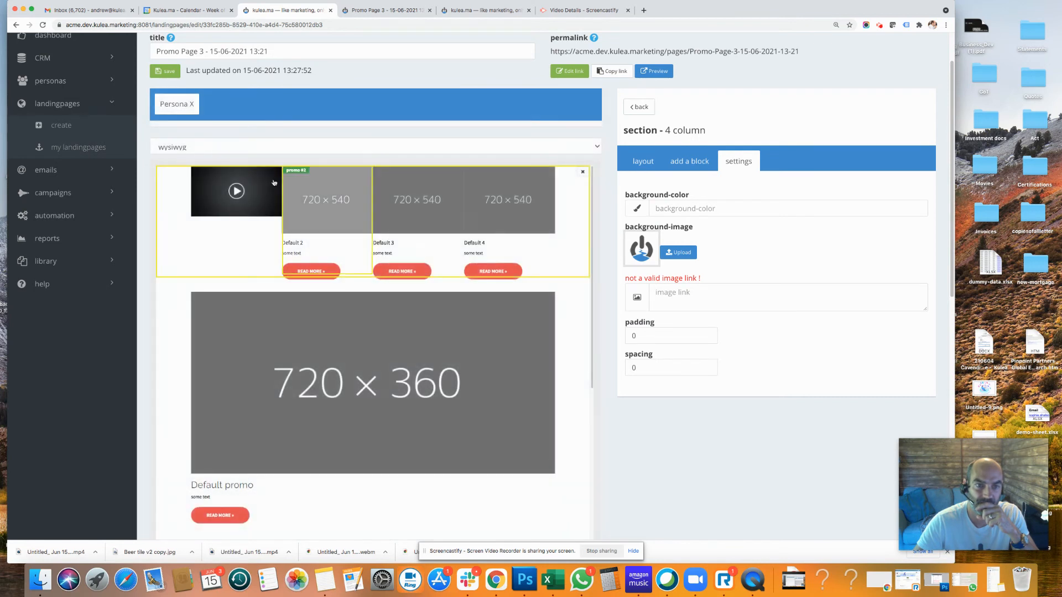
{"action": "double_click", "coordinate": [625, 368]}
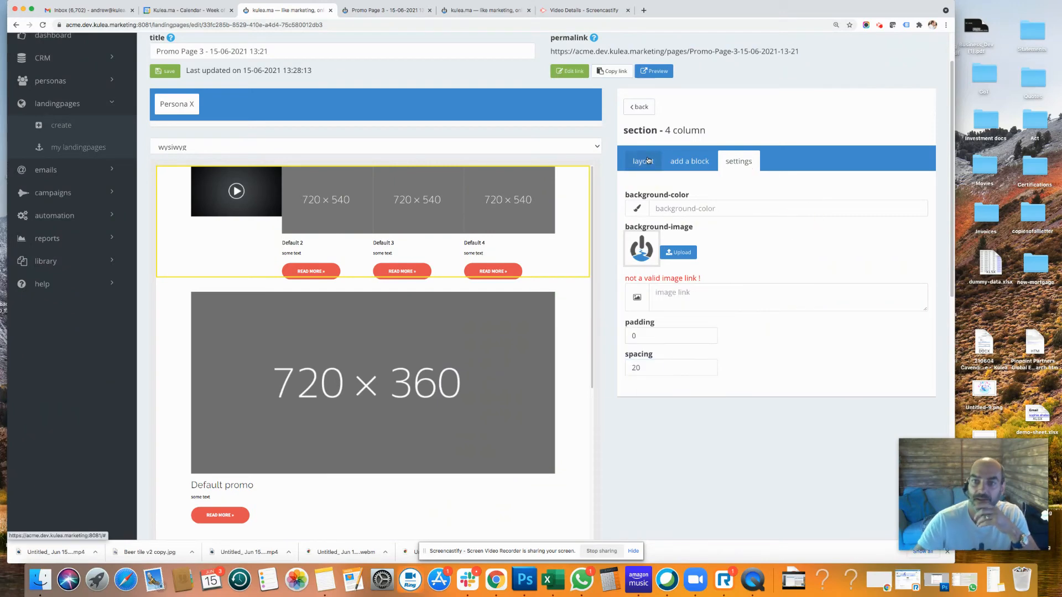
{"action": "left_click", "coordinate": [638, 107]}
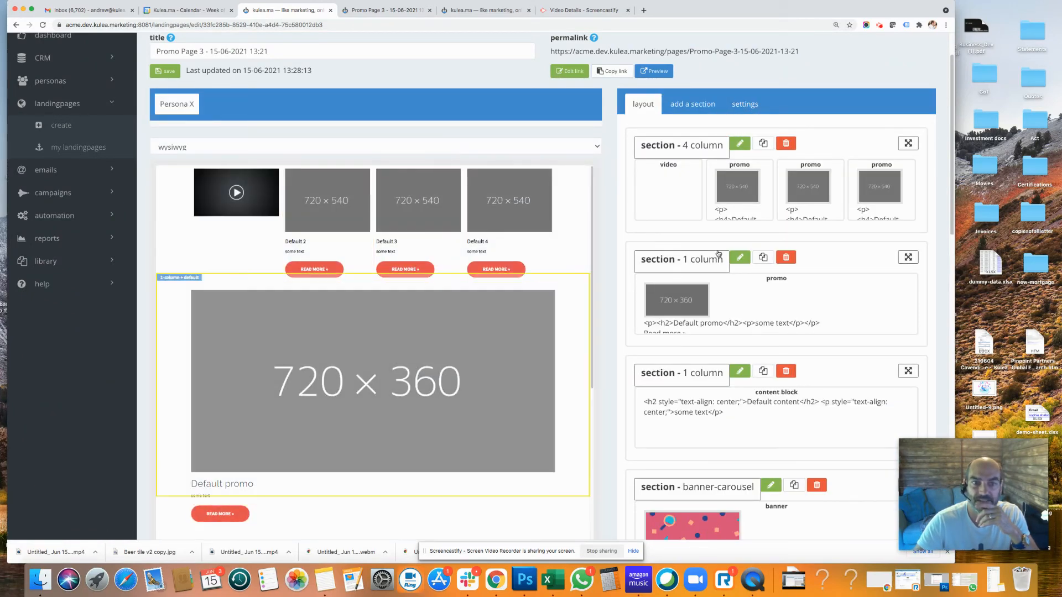
{"action": "left_click", "coordinate": [691, 108]}
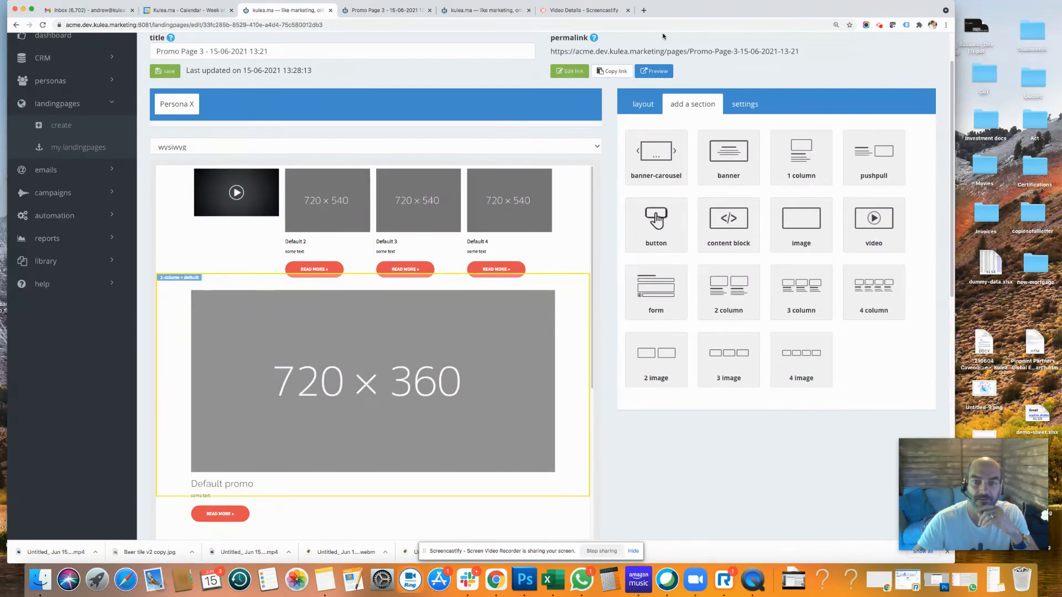
{"action": "left_click", "coordinate": [651, 104]}
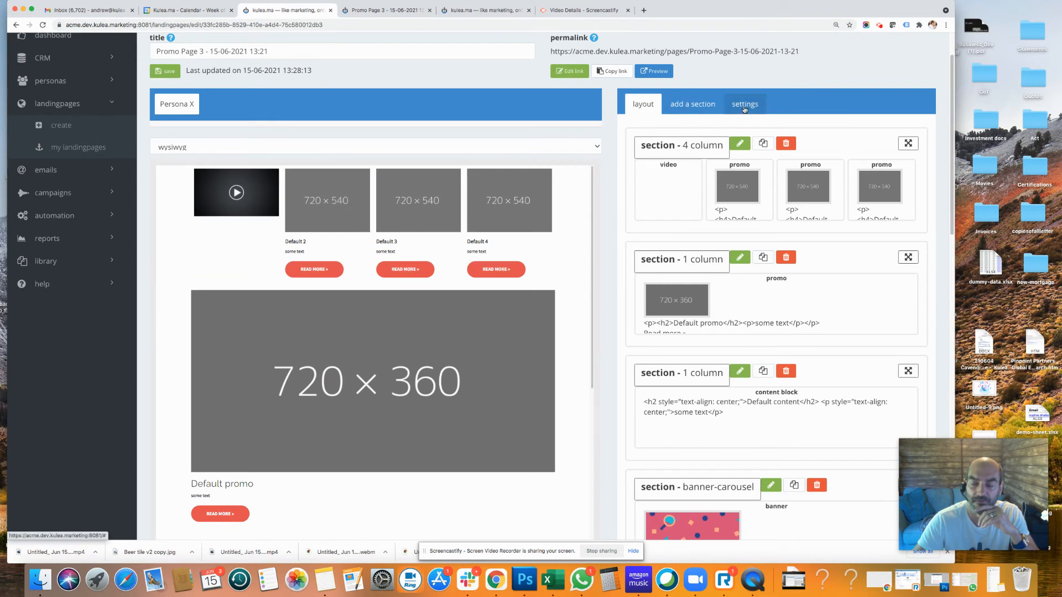
{"action": "left_click", "coordinate": [688, 107]}
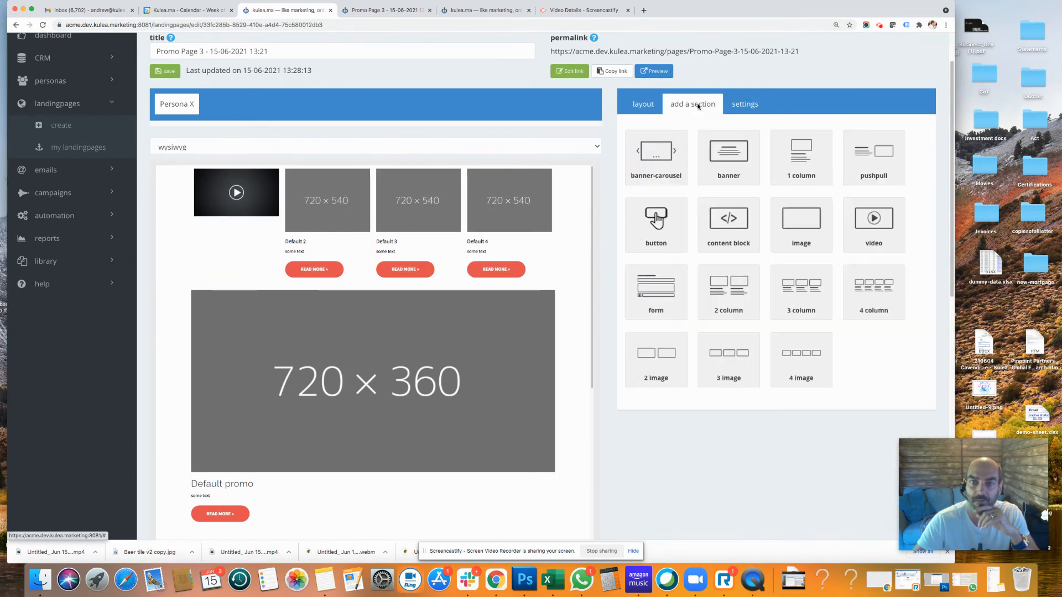
- Delete the video block and the Default 4 promo block from the 4 column section
{"action": "left_click", "coordinate": [568, 228]}
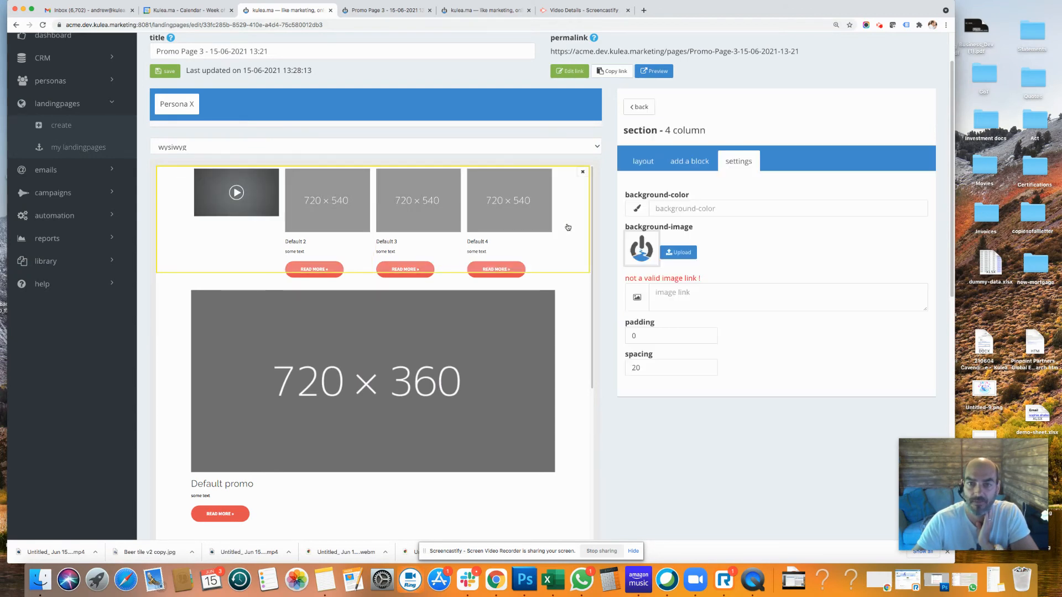
{"action": "left_click", "coordinate": [643, 163]}
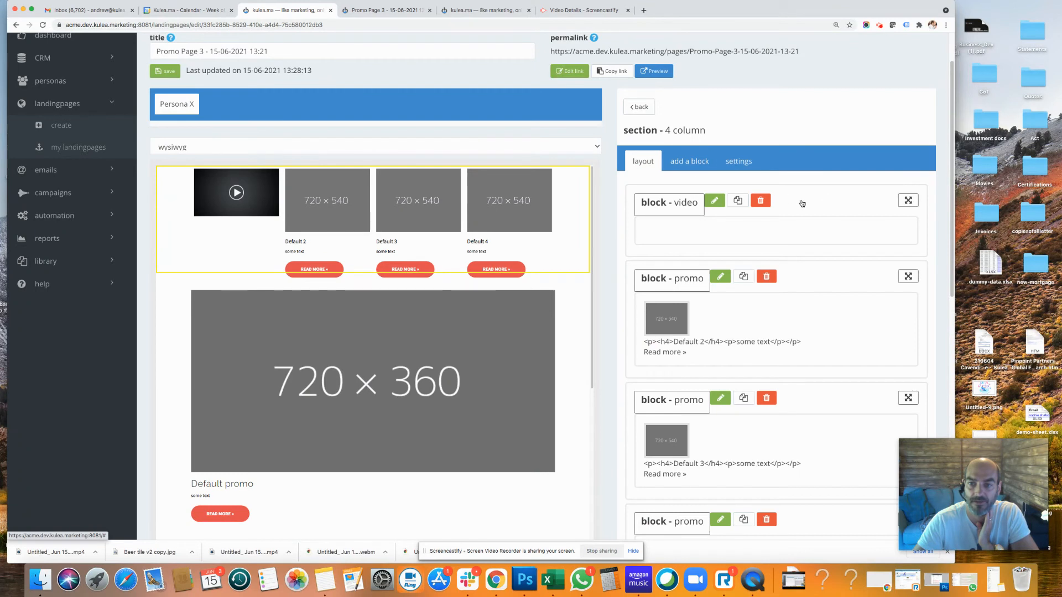
{"action": "left_click", "coordinate": [762, 200]}
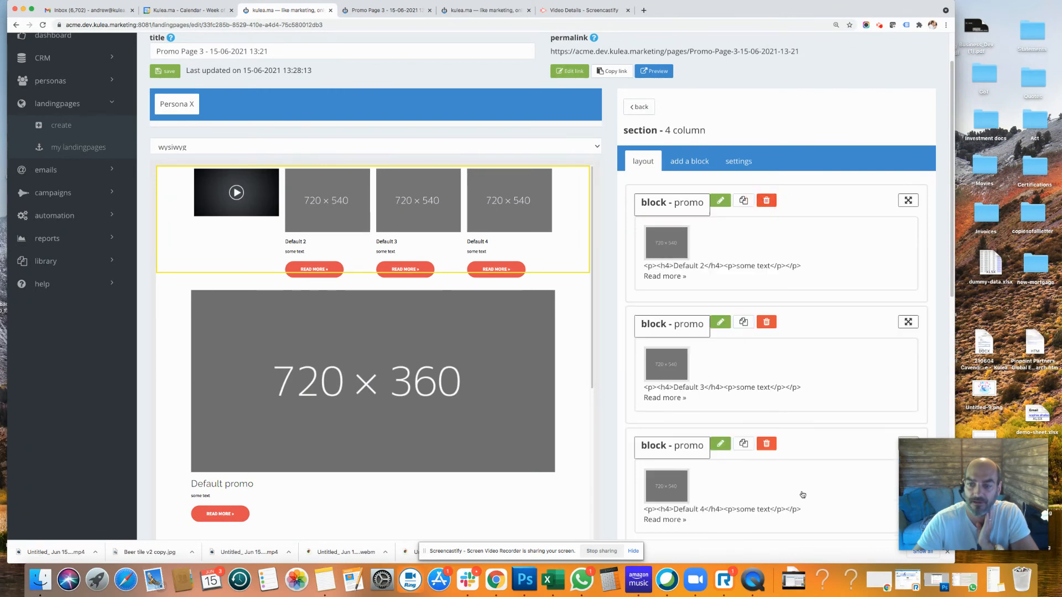
{"action": "left_click", "coordinate": [774, 444]}
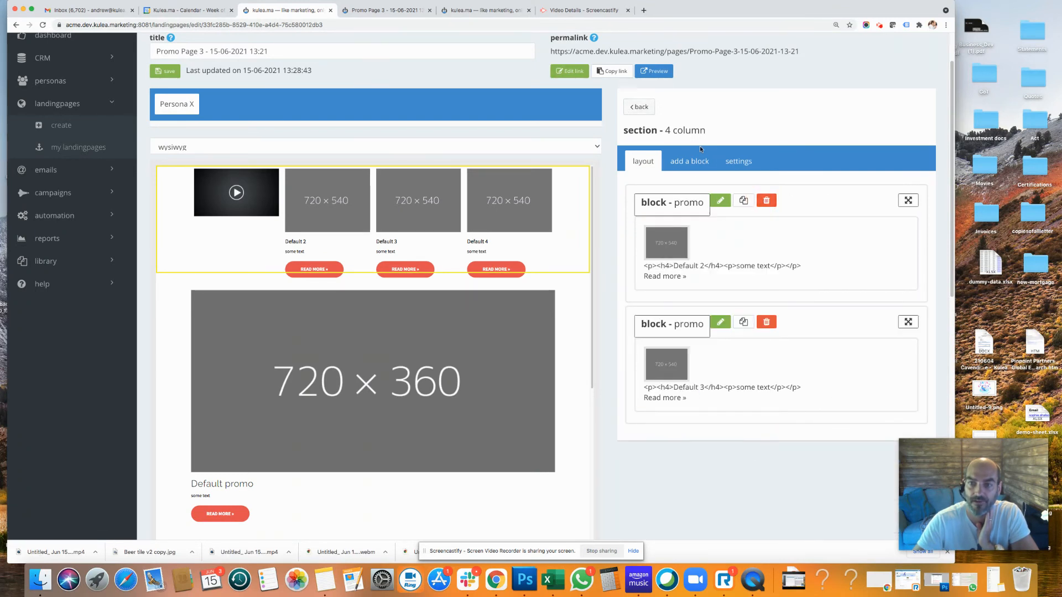
- Add two blank promo blocks to the 4 column section
{"action": "left_click", "coordinate": [683, 162]}
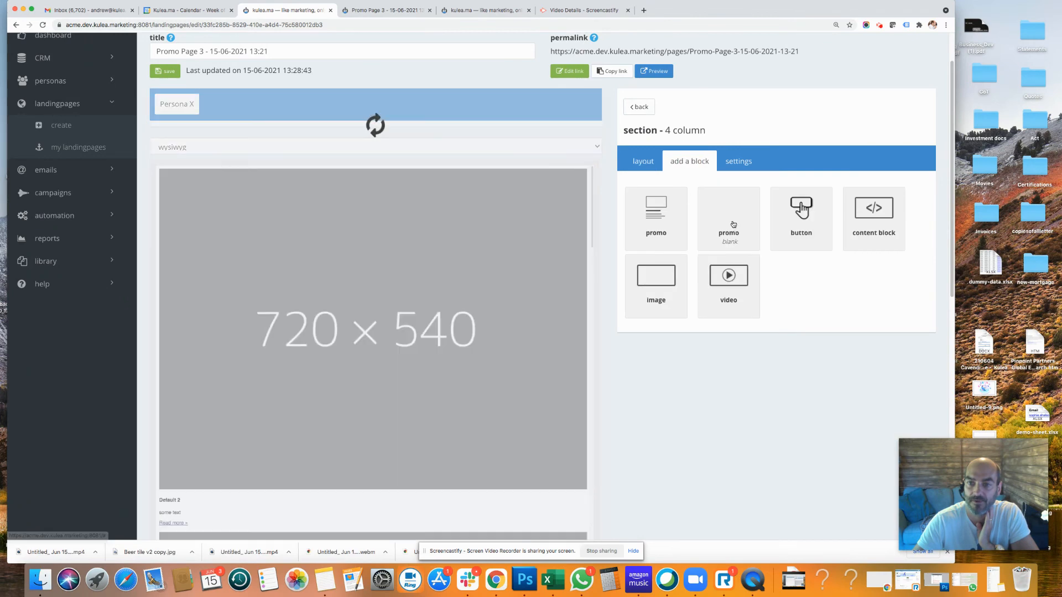
{"action": "left_click", "coordinate": [734, 221]}
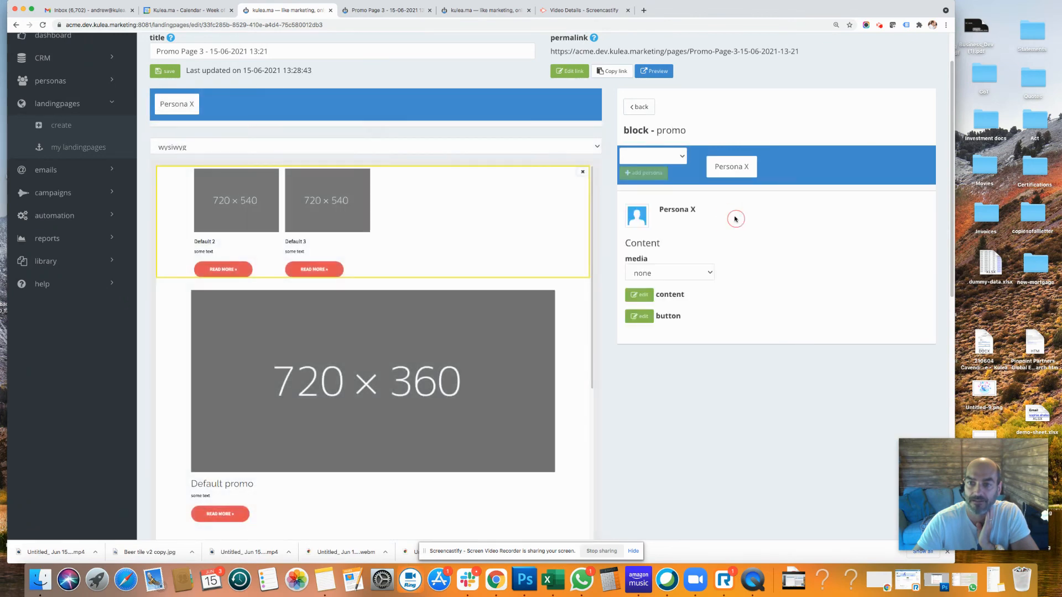
{"action": "left_click", "coordinate": [638, 108]}
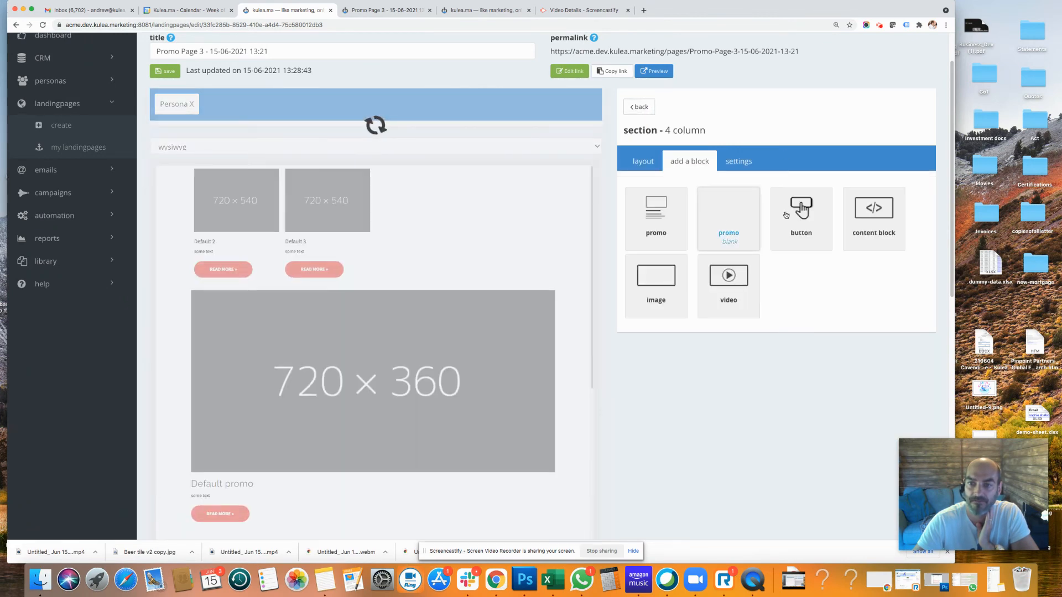
{"action": "left_click", "coordinate": [752, 187]}
{"action": "left_click", "coordinate": [641, 107]}
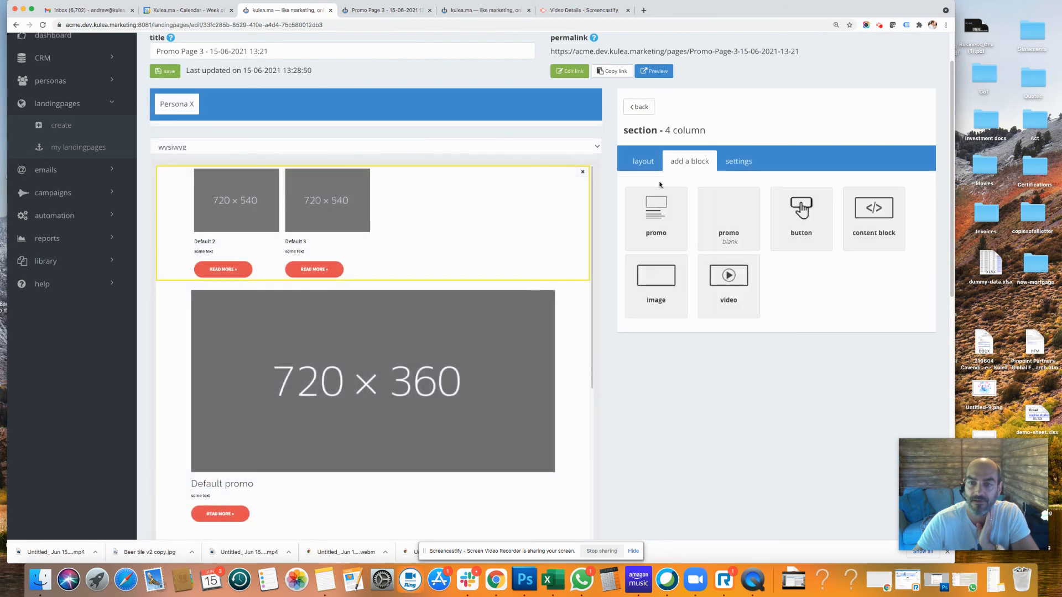
- Move one blank promo block to the first position in the 4 column section, so blanks sit on both sides of Default 2 and Default 3
{"action": "left_click", "coordinate": [641, 162]}
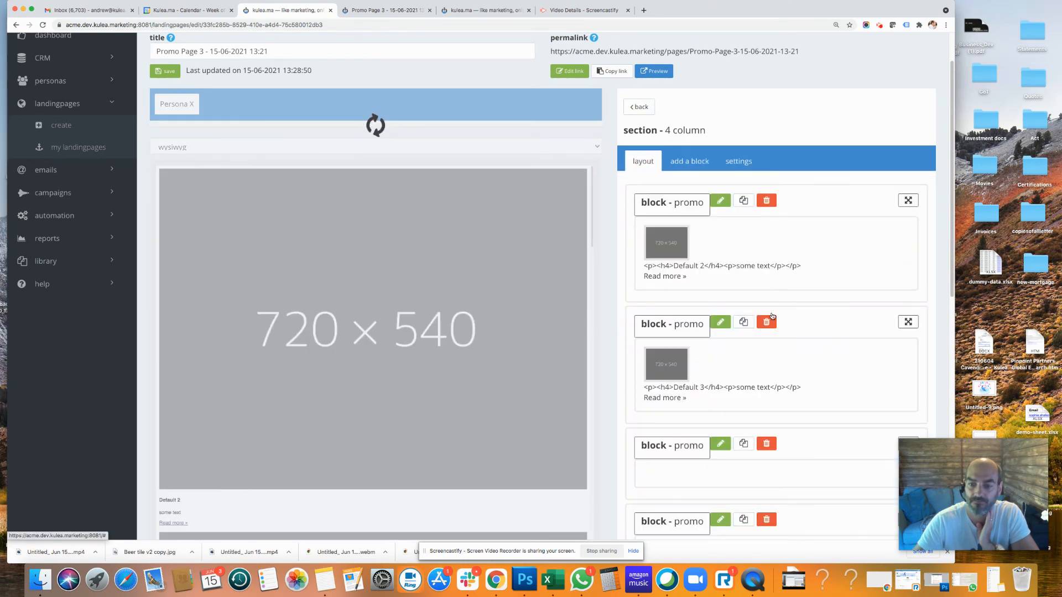
{"action": "scroll", "coordinate": [901, 435], "scroll_direction": "down", "scroll_amount": 1}
{"action": "left_click_drag", "start_coordinate": [907, 381], "coordinate": [901, 262]}
{"action": "mouse_move", "coordinate": [889, 165]}
{"action": "left_mouse_down"}
{"action": "mouse_move", "coordinate": [891, 154]}
{"action": "mouse_move", "coordinate": [889, 169]}
{"action": "left_mouse_up"}
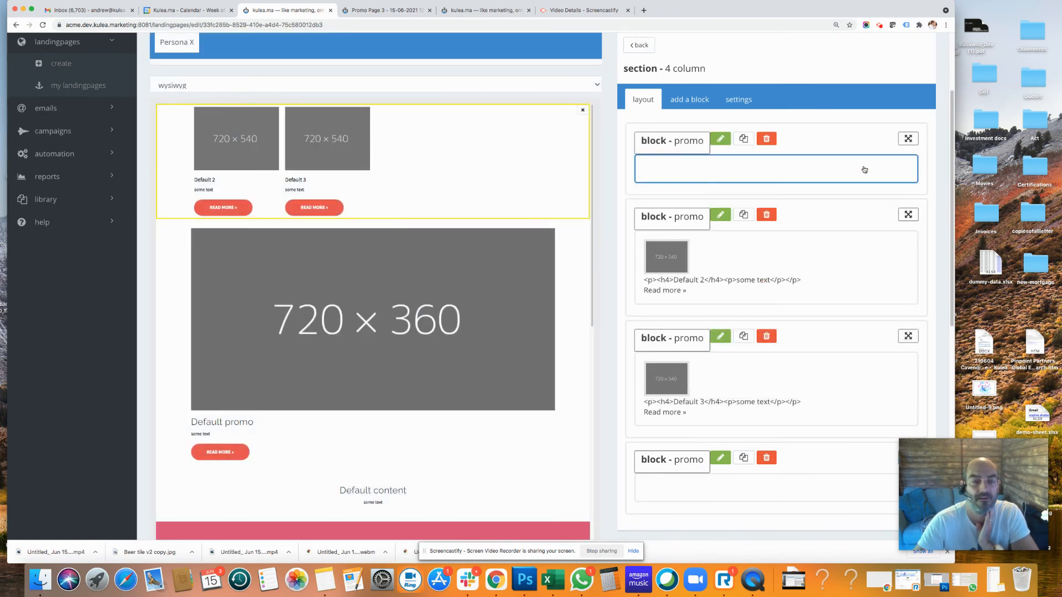
{"action": "scroll", "coordinate": [400, 230], "scroll_direction": "up", "scroll_amount": 2}
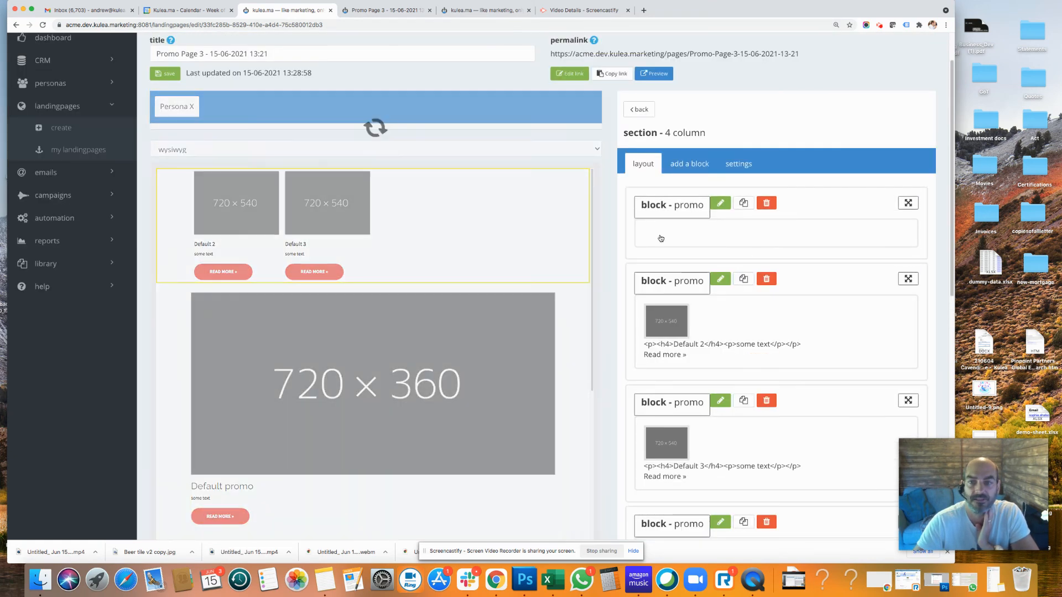
{"action": "scroll", "coordinate": [514, 263], "scroll_direction": "up", "scroll_amount": 2}
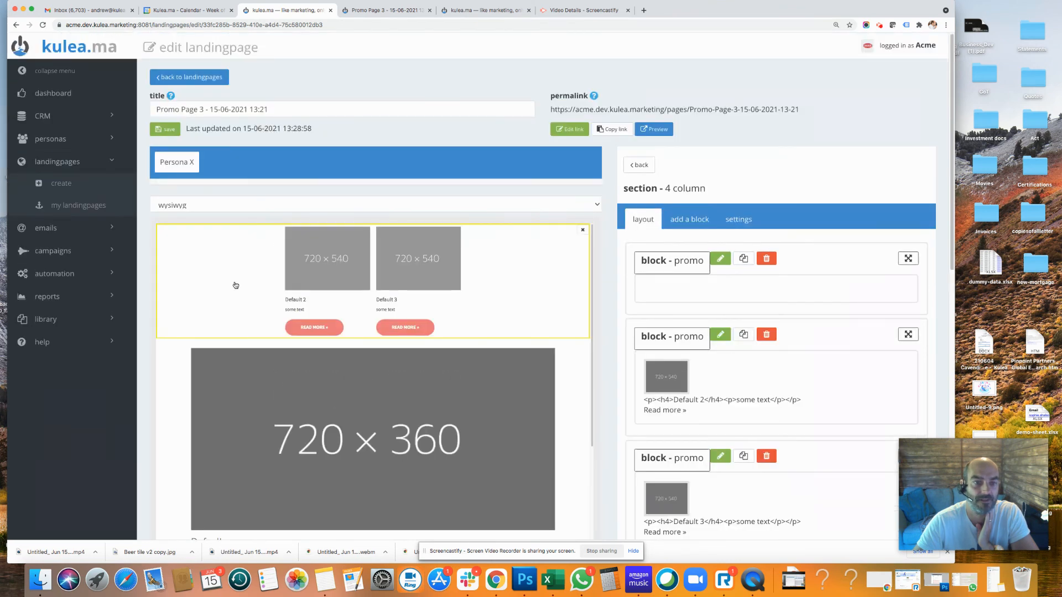
- Set the 4 column section's spacing to 50
{"action": "scroll", "coordinate": [710, 219], "scroll_direction": "down", "scroll_amount": 2}
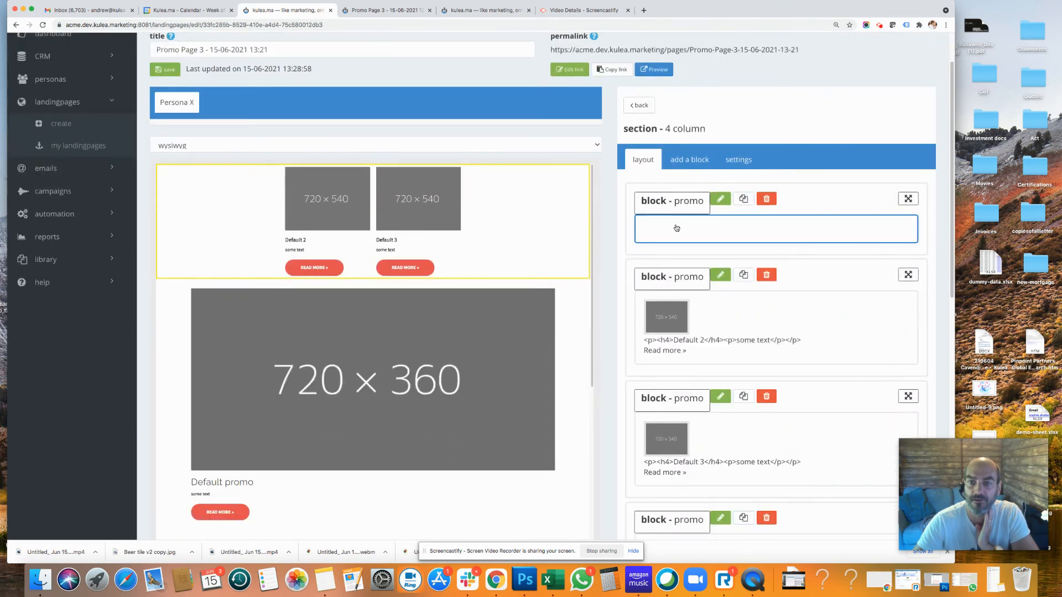
{"action": "scroll", "coordinate": [701, 254], "scroll_direction": "down", "scroll_amount": 4}
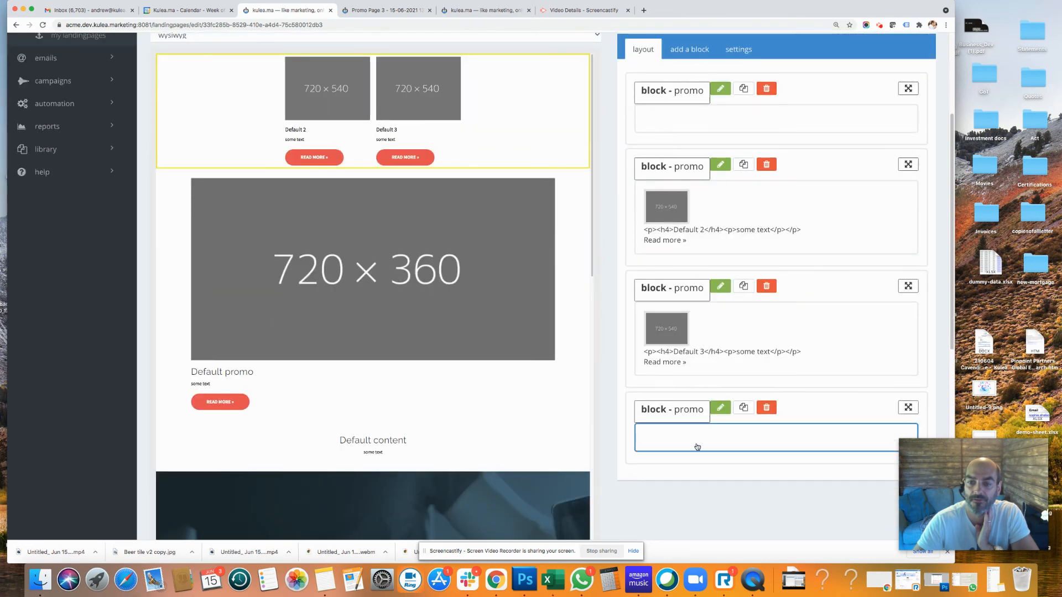
{"action": "scroll", "coordinate": [719, 424], "scroll_direction": "up", "scroll_amount": 6}
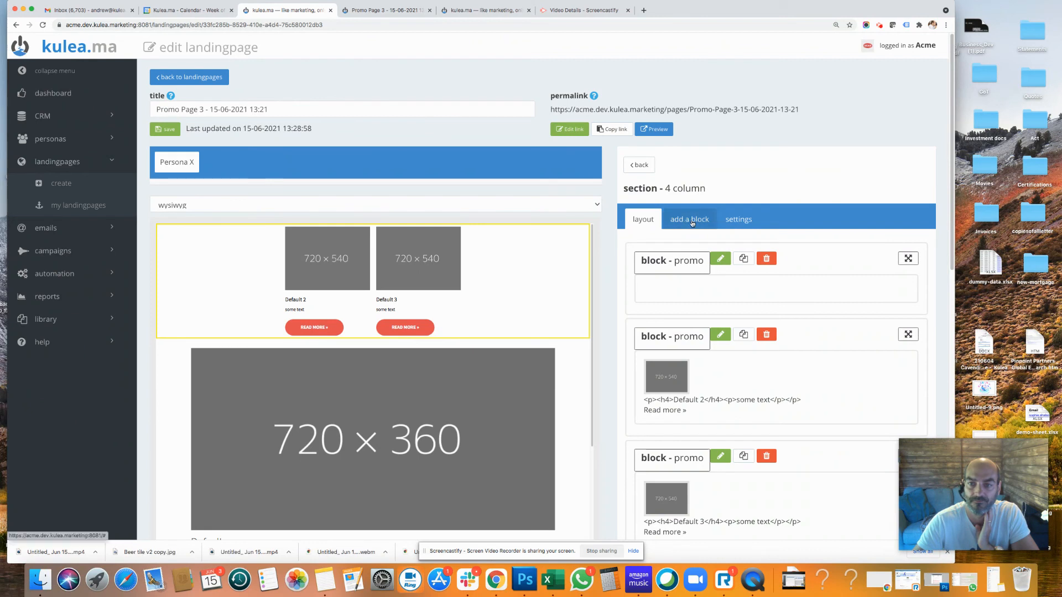
{"action": "left_click", "coordinate": [728, 222]}
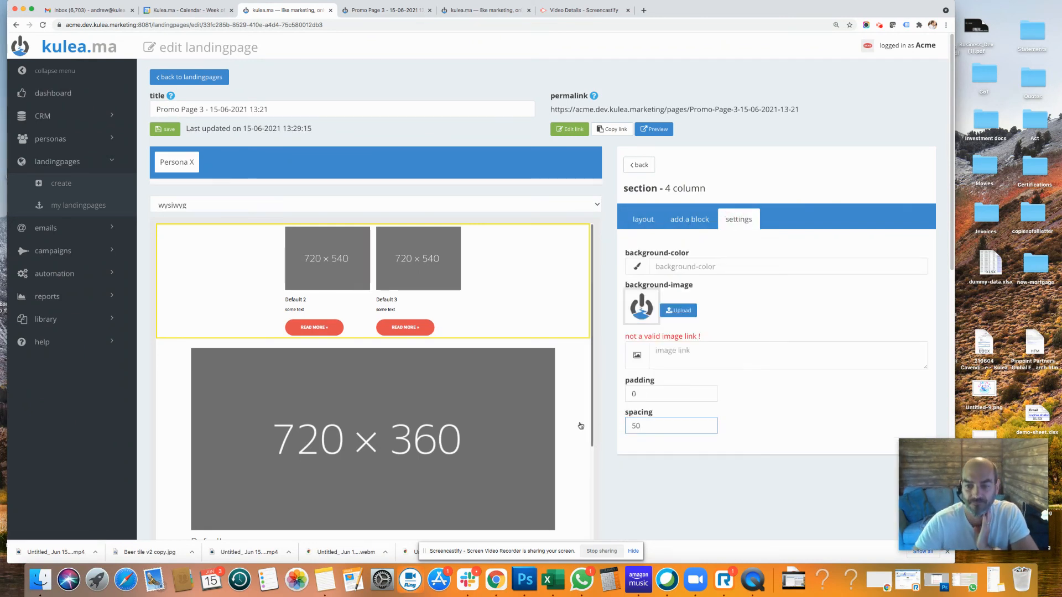
- Apply the 4 column section's spacing, return to the page layout and move that section below the 1 column promo section
{"action": "left_click", "coordinate": [609, 412]}
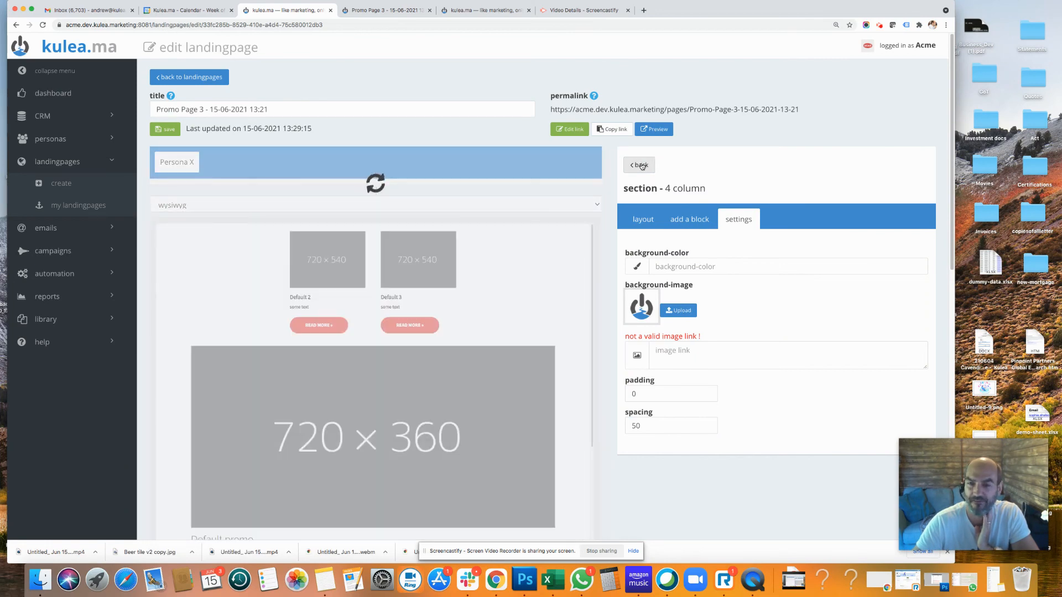
{"action": "left_click", "coordinate": [639, 165]}
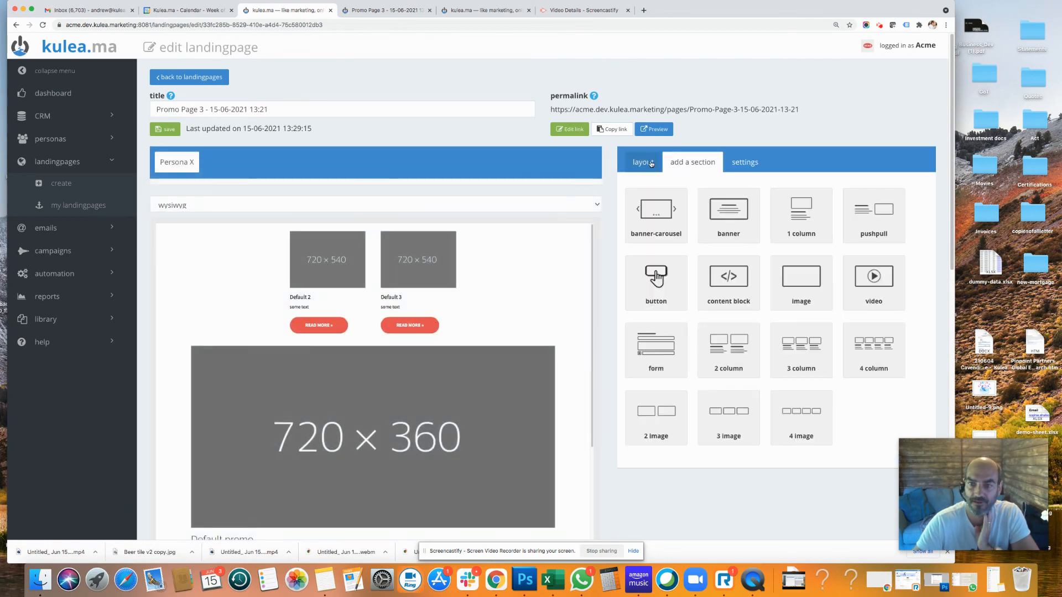
{"action": "left_click_drag", "start_coordinate": [907, 201], "coordinate": [904, 360]}
- Review the reordered page in the preview down to its last section, along with the section list
{"action": "scroll", "coordinate": [836, 296], "scroll_direction": "down", "scroll_amount": 1}
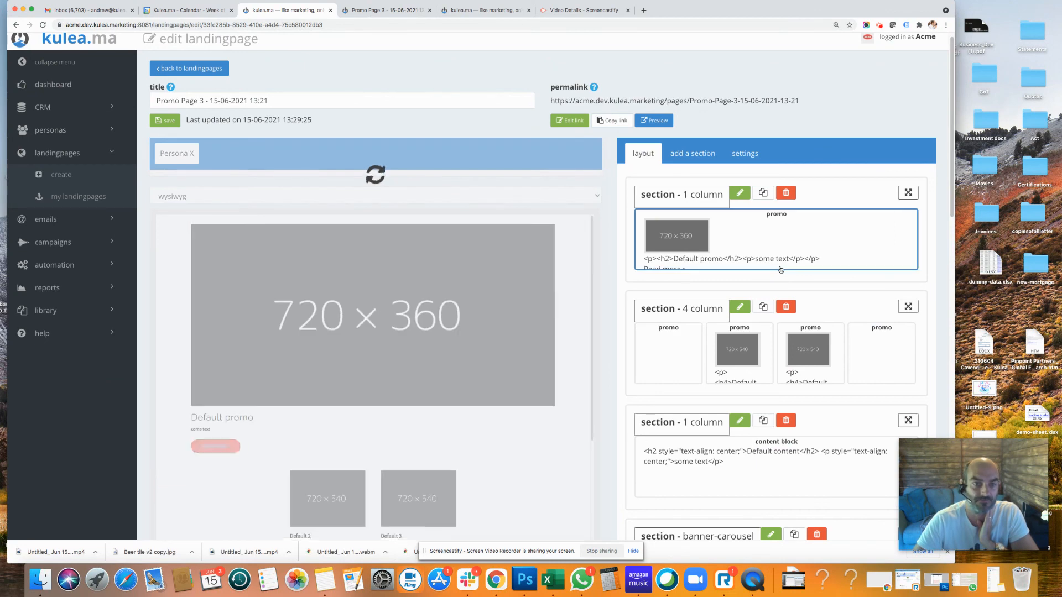
{"action": "scroll", "coordinate": [522, 412], "scroll_direction": "down", "scroll_amount": 5}
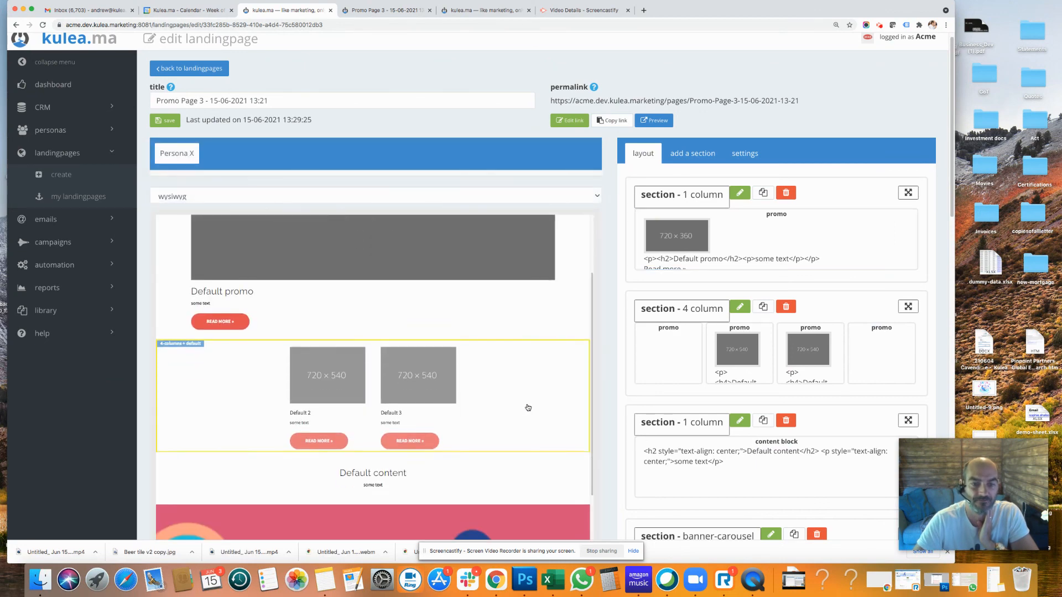
{"action": "scroll", "coordinate": [529, 415], "scroll_direction": "down", "scroll_amount": 8}
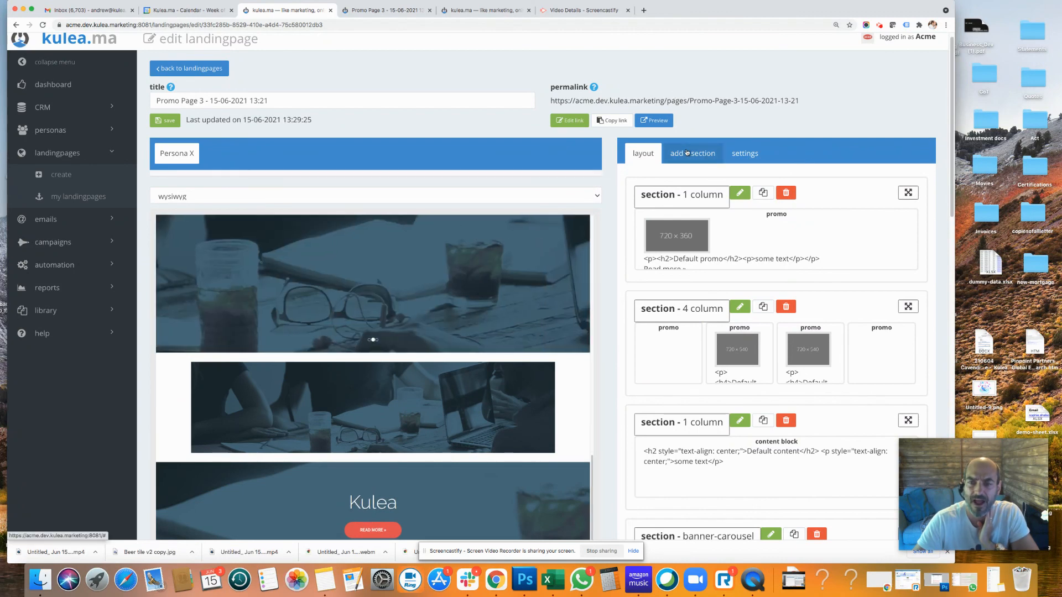
{"action": "scroll", "coordinate": [758, 212], "scroll_direction": "down", "scroll_amount": 8}
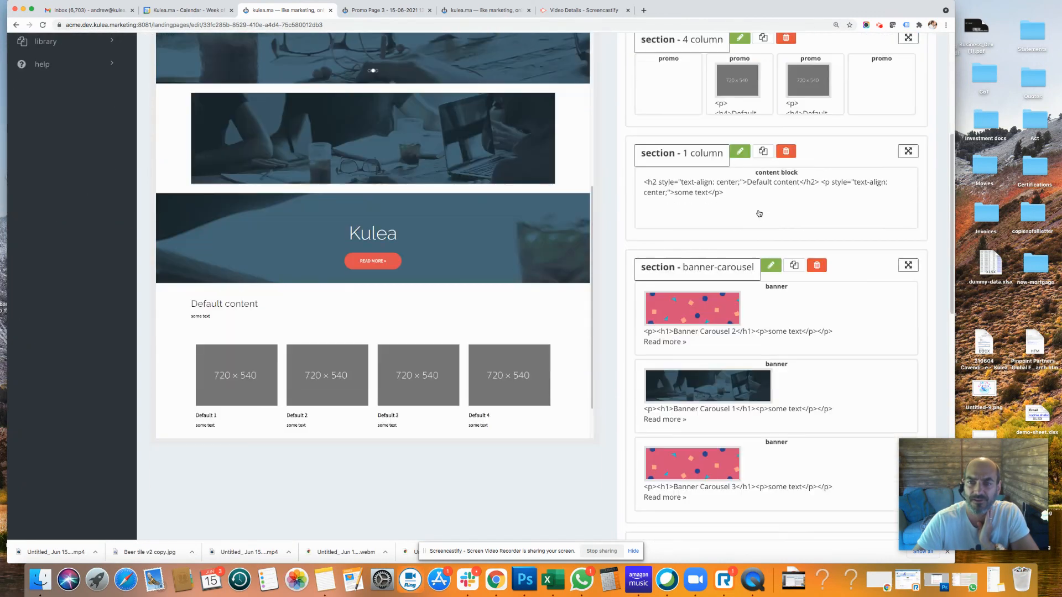
{"action": "scroll", "coordinate": [760, 214], "scroll_direction": "up", "scroll_amount": 8}
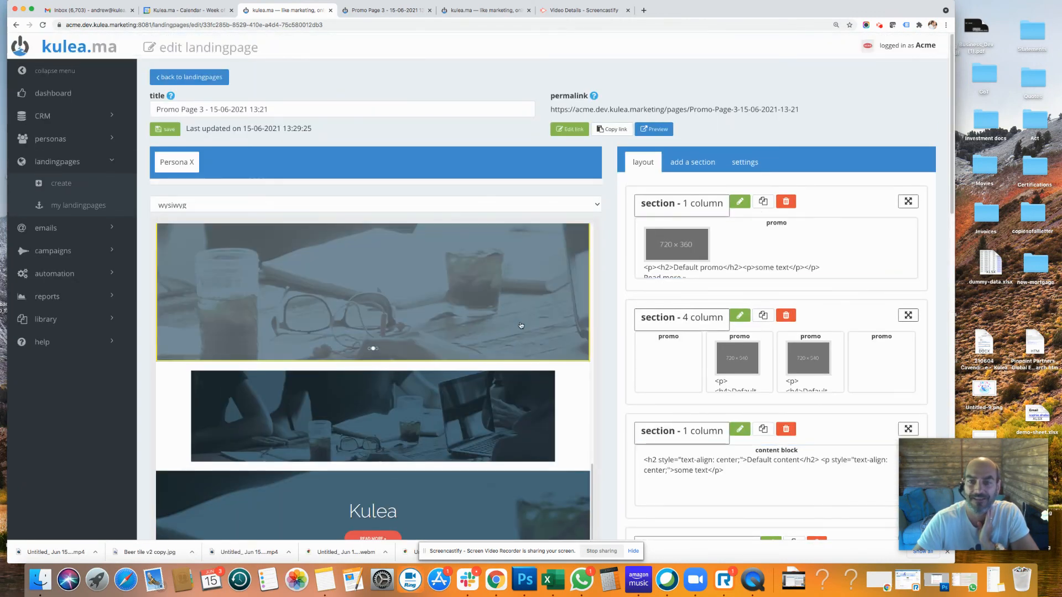